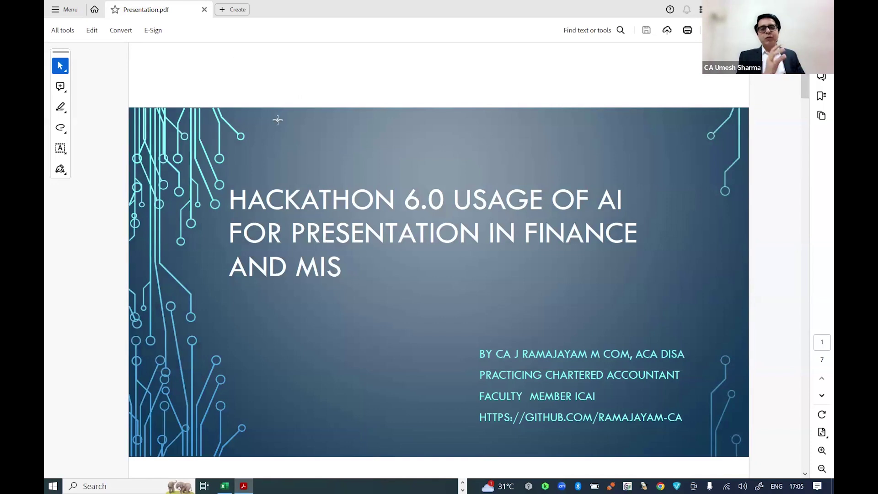
Flip to the next slide of the PDF deck and back to the title slide.
{"action": "scroll", "coordinate": [278, 120], "scroll_direction": "down", "scroll_amount": 1}
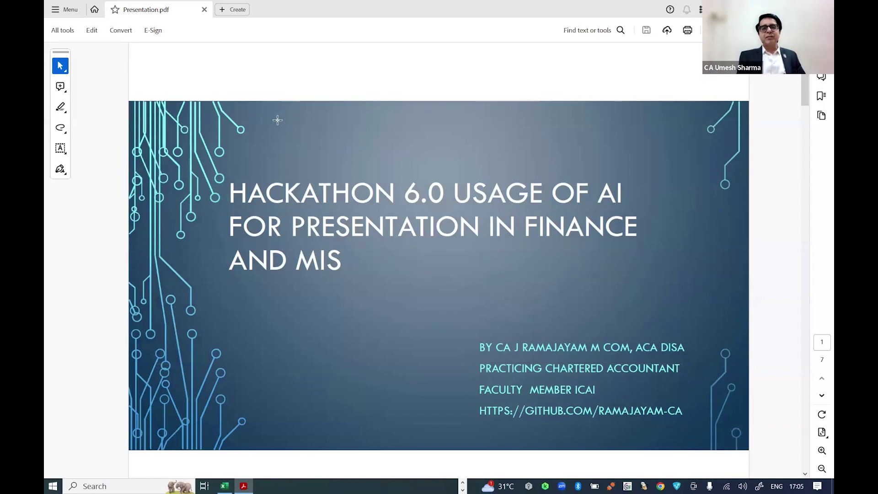
{"action": "scroll", "coordinate": [337, 89], "scroll_direction": "up", "scroll_amount": 1}
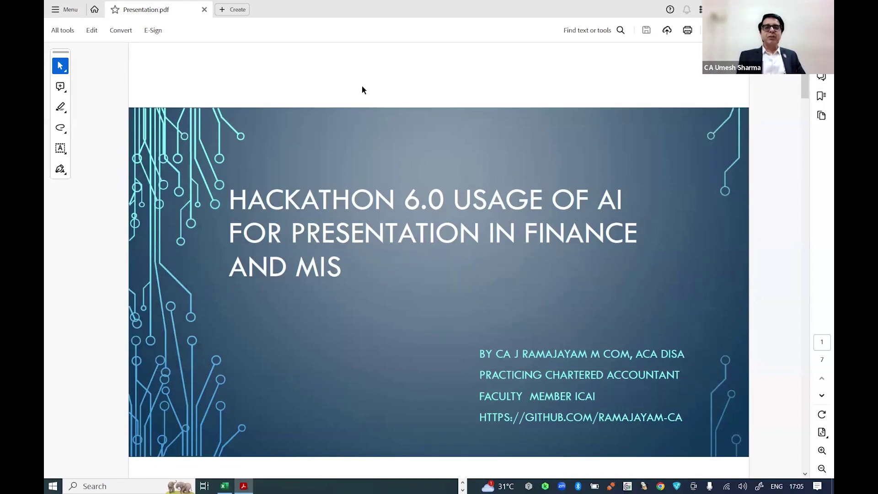
{"action": "key", "text": "Right"}
{"action": "key", "text": "Left"}
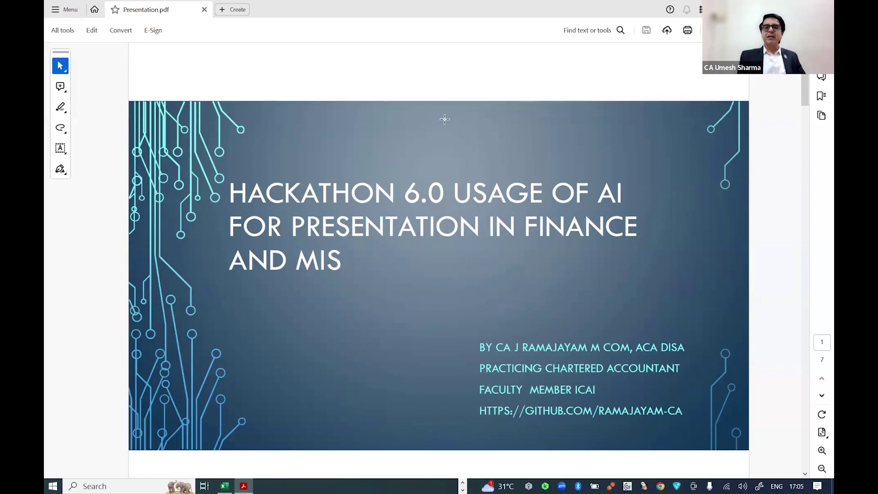
Scroll down to slide 3 on analysing Tally data with GPT 4.0, then switch to TallyPrime.
{"action": "scroll", "coordinate": [457, 159], "scroll_direction": "down", "scroll_amount": 1}
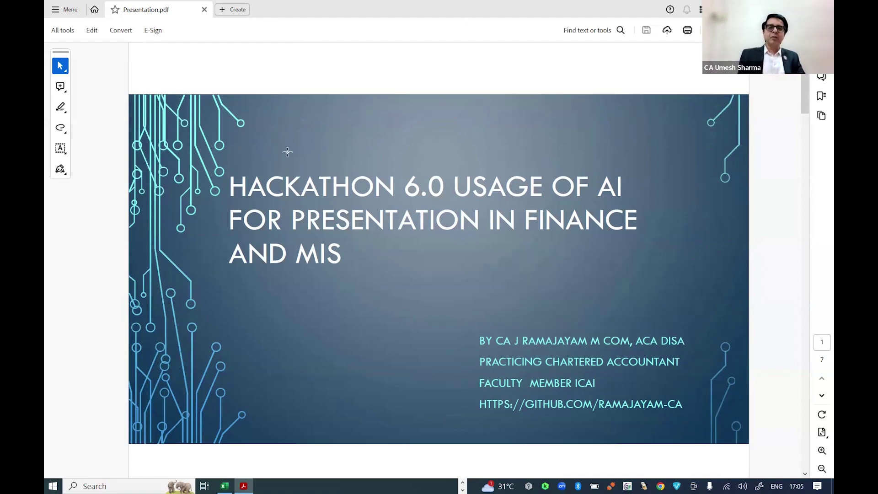
{"action": "scroll", "coordinate": [275, 148], "scroll_direction": "up", "scroll_amount": 1}
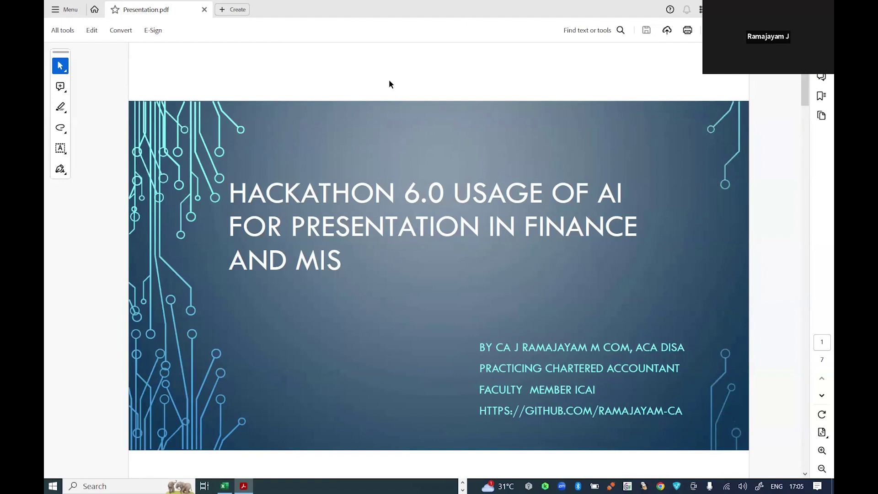
{"action": "scroll", "coordinate": [389, 84], "scroll_direction": "down", "scroll_amount": 2}
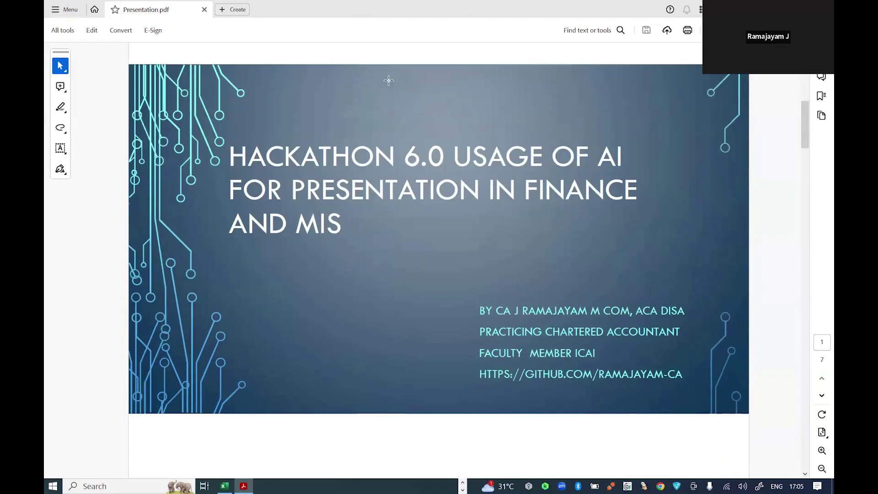
{"action": "scroll", "coordinate": [389, 83], "scroll_direction": "down", "scroll_amount": 5}
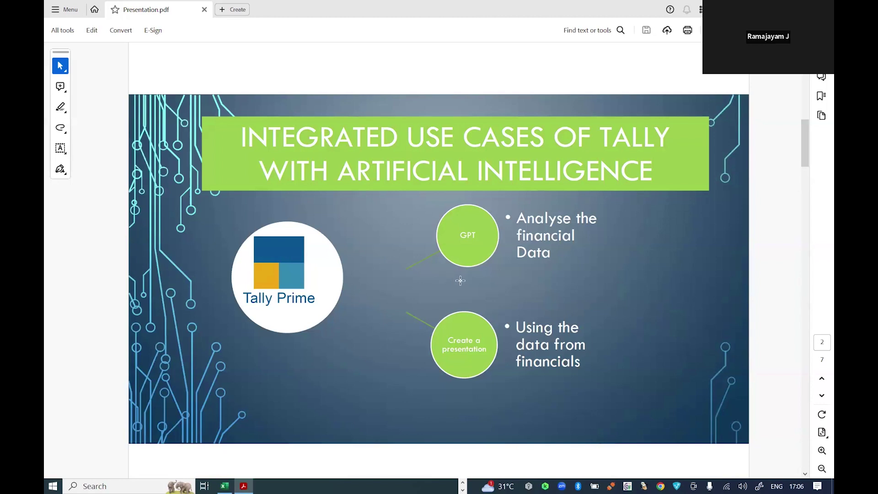
{"action": "scroll", "coordinate": [455, 277], "scroll_direction": "down", "scroll_amount": 3}
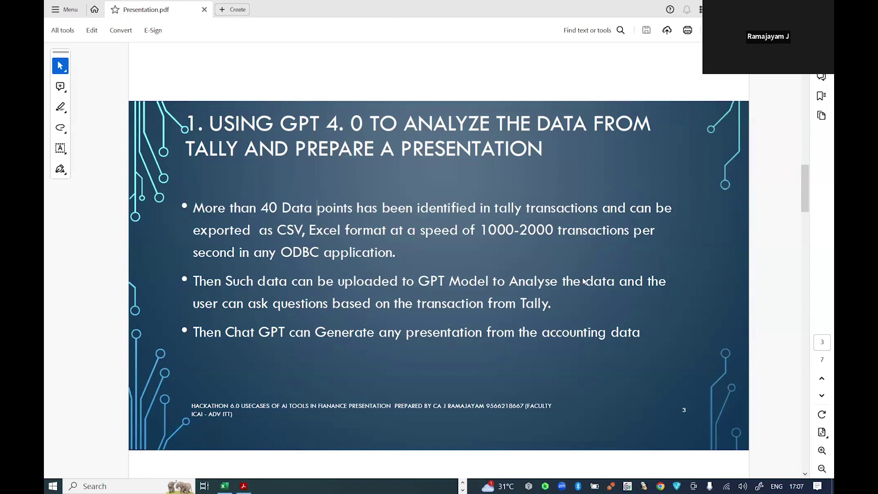
{"action": "key", "text": "alt+Tab"}
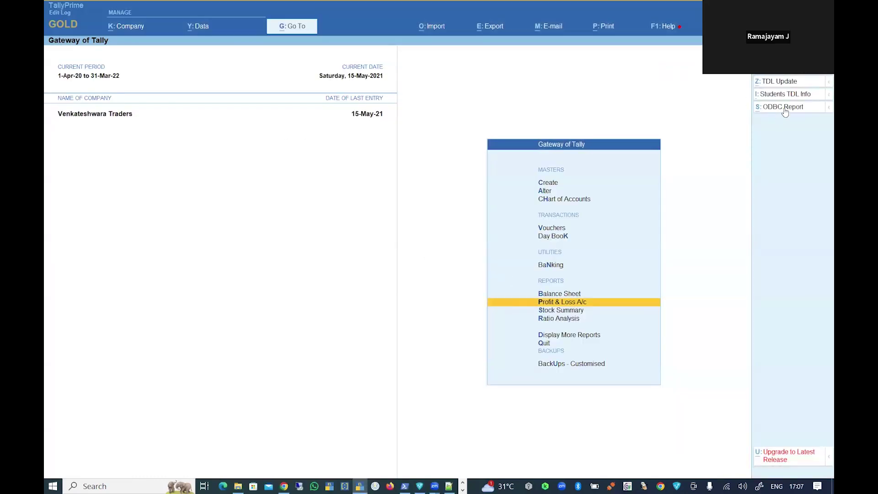
Run the ODBC Report export through the ODBC Driver dialog and answer 'yes' to open the Excel file.
{"action": "left_click", "coordinate": [783, 107]}
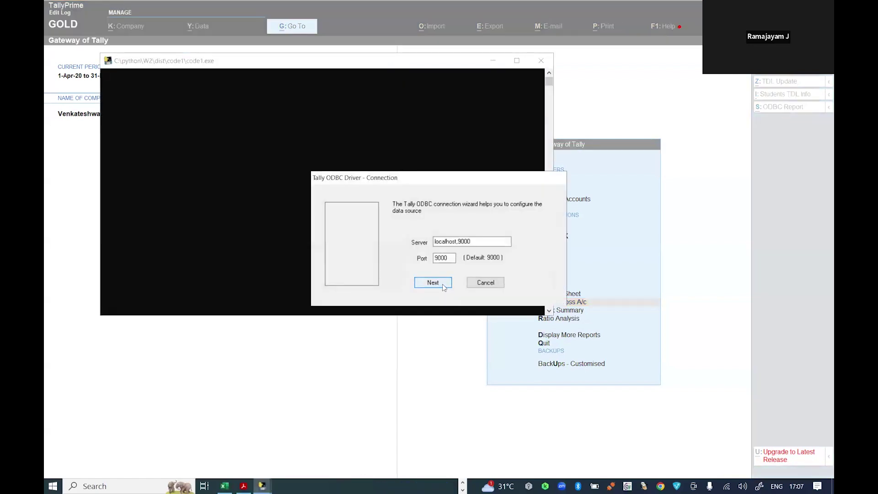
{"action": "left_click", "coordinate": [443, 284]}
{"action": "left_click", "coordinate": [465, 286]}
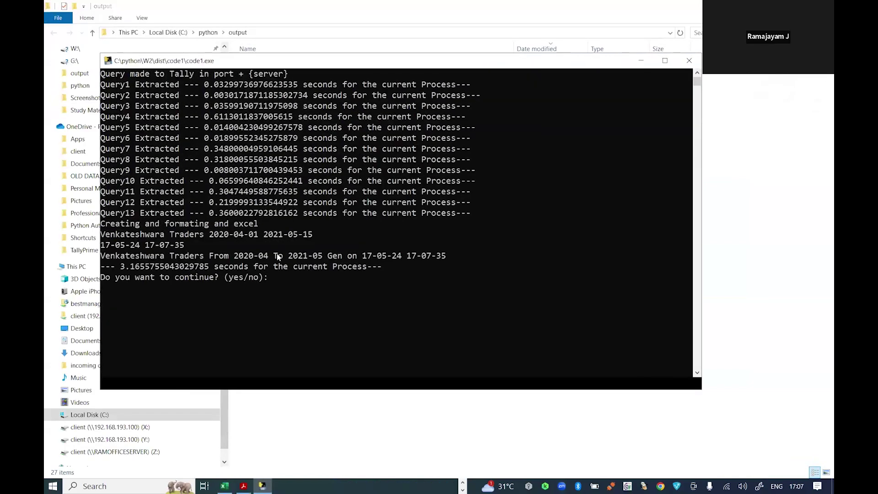
{"action": "scroll", "coordinate": [278, 256], "scroll_direction": "up", "scroll_amount": 3, "text": "ctrl"}
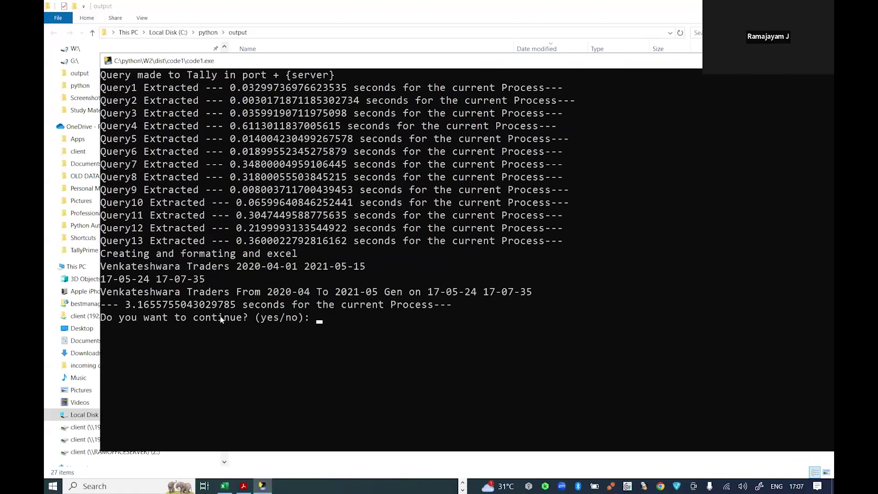
{"action": "double_click", "coordinate": [236, 305]}
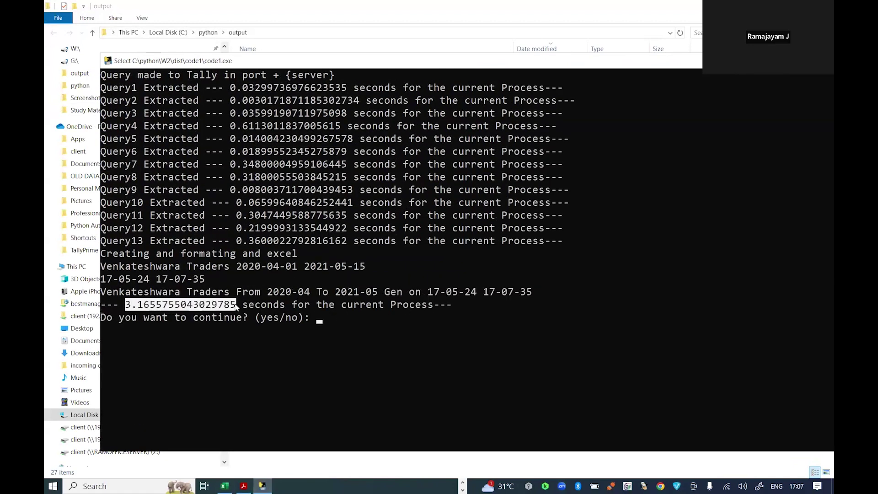
{"action": "left_click", "coordinate": [339, 316]}
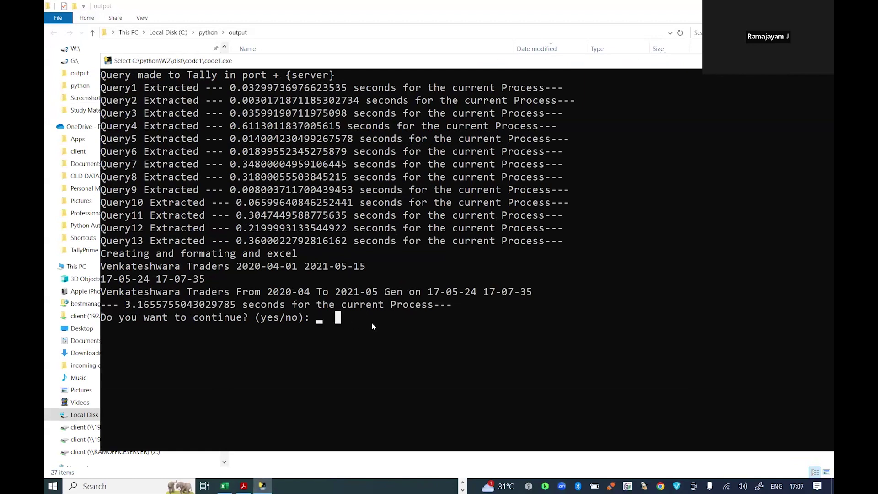
{"action": "type", "text": "yes"}
{"action": "key", "text": "Return"}
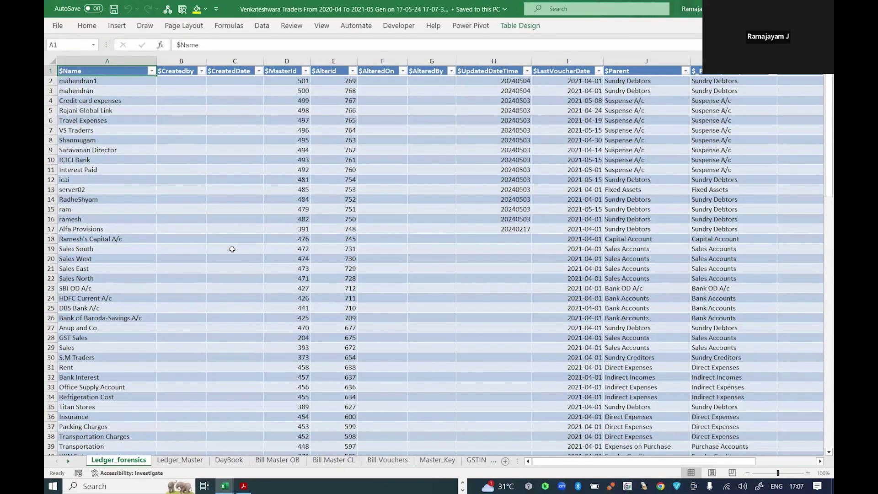
Look through the Ledger_Master, DayBook and Bill Master OB sheets, ending on DayBook.
{"action": "key", "text": "ctrl+Page_Down"}
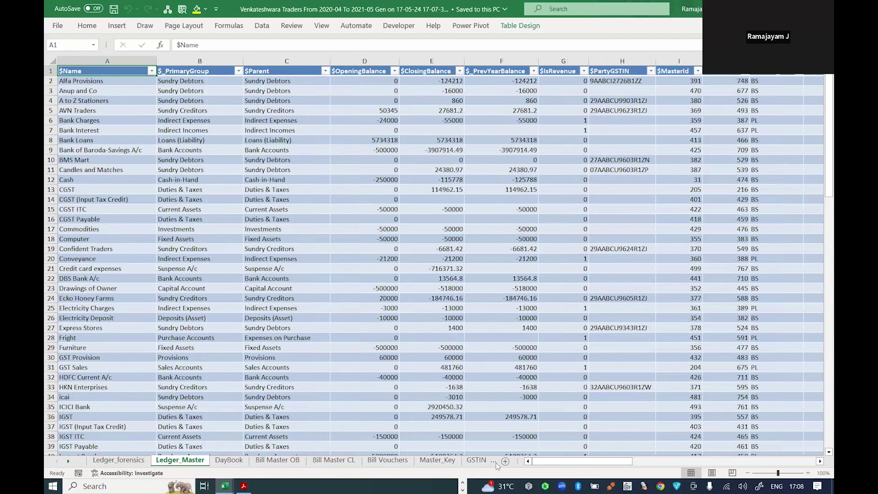
{"action": "left_click", "coordinate": [214, 461]}
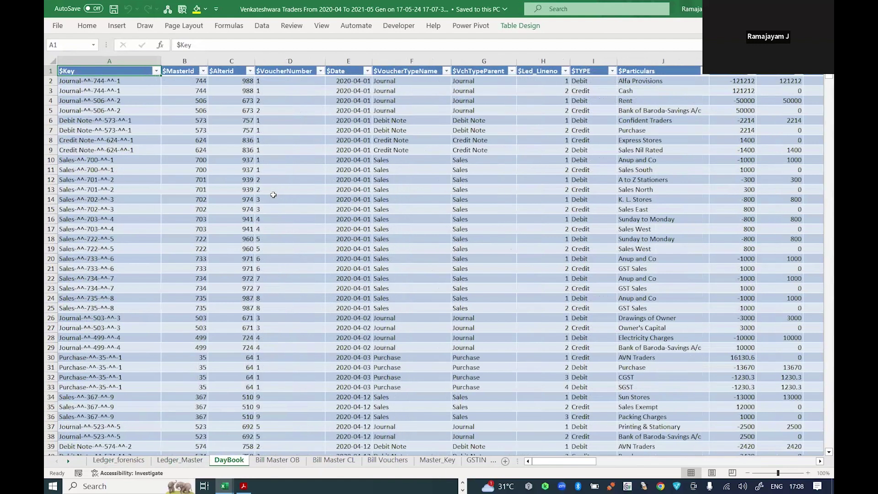
{"action": "key", "text": "ctrl+Page_Down"}
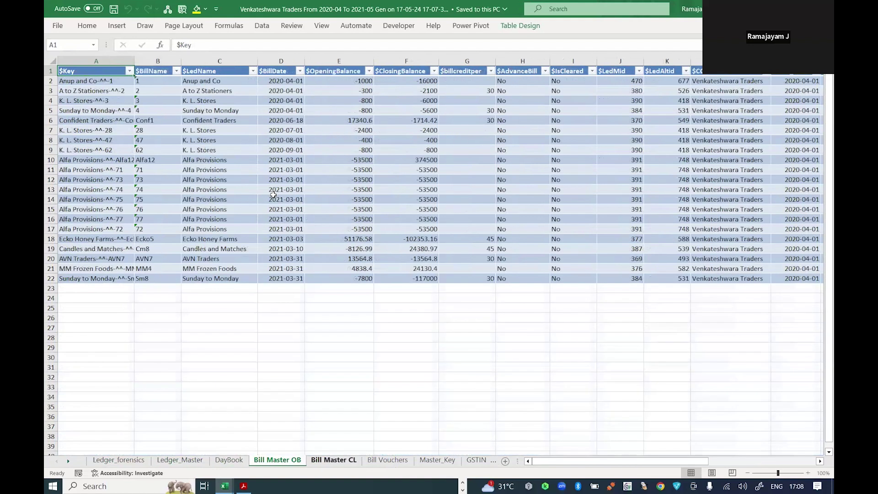
{"action": "key", "text": "ctrl+Page_Up"}
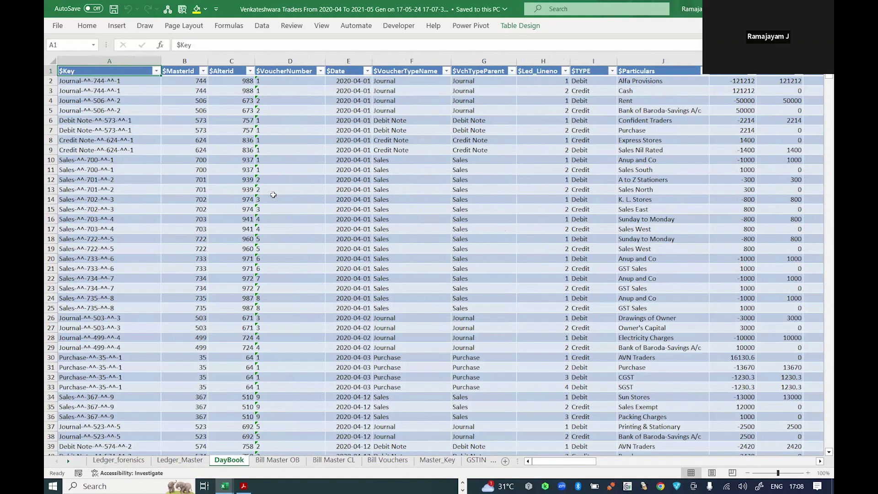
Confirm DayBook runs to row 1053 and inspect row 3's Cash-in-Hand and party ledger columns.
{"action": "key", "text": "Down"}
{"action": "key", "text": "Down"}
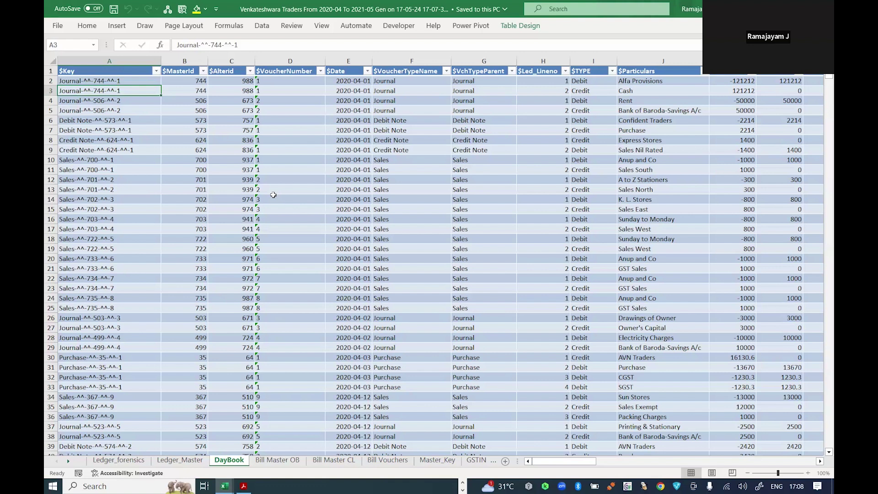
{"action": "key", "text": "ctrl+Down"}
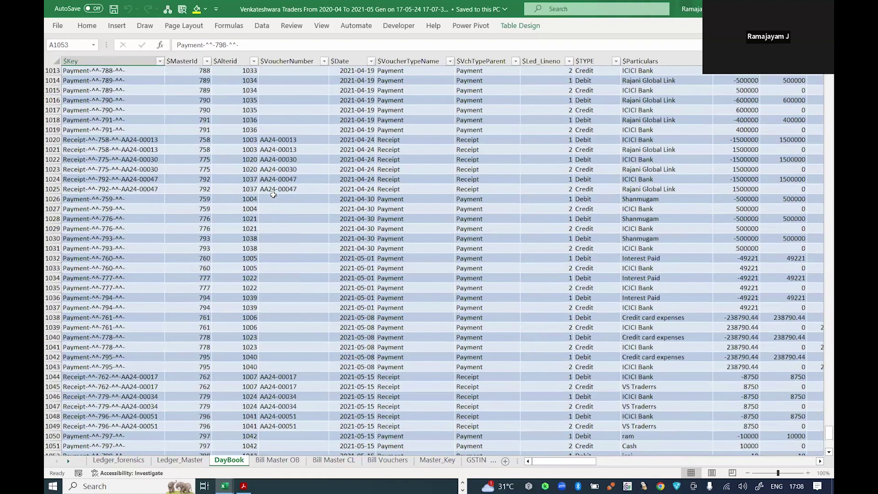
{"action": "key", "text": "ctrl+Up"}
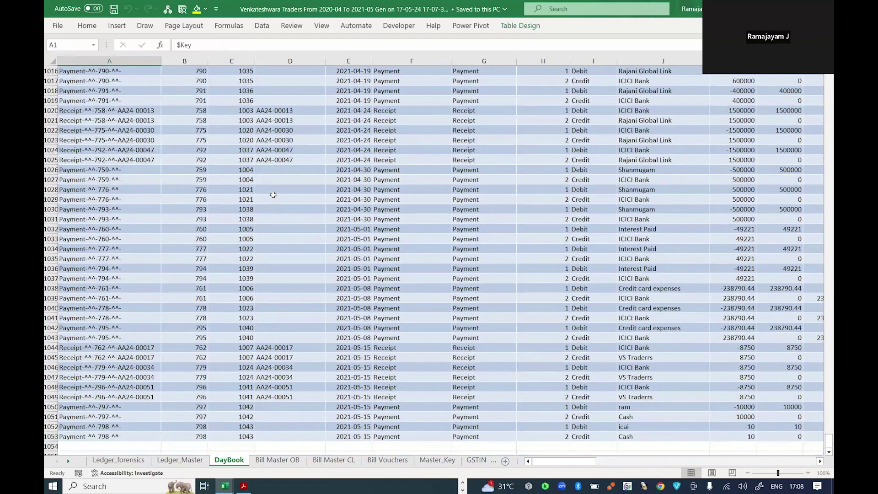
{"action": "key", "text": "shift+Down"}
{"action": "key", "text": "shift+Right"}
{"action": "key", "text": "shift+Right"}
{"action": "key", "text": "shift+Right"}
{"action": "key", "text": "shift+Right"}
{"action": "key", "text": "shift+Right"}
{"action": "key", "text": "shift+Right"}
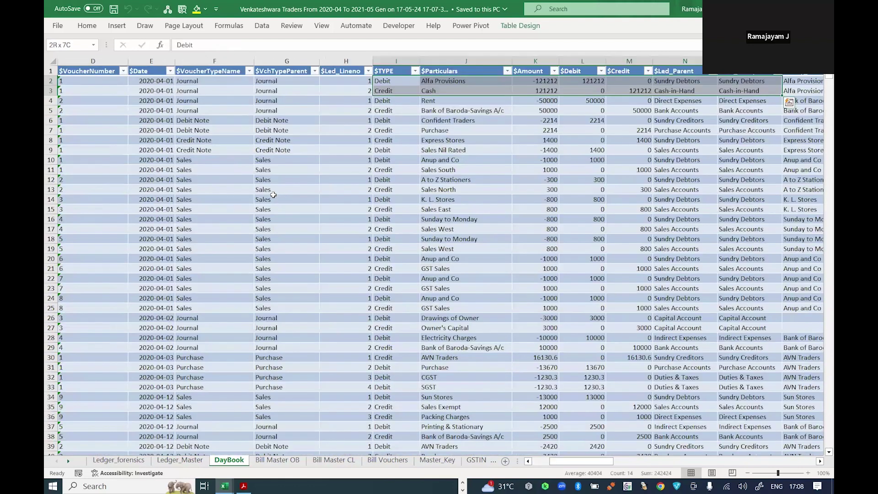
{"action": "key", "text": "Down"}
{"action": "key", "text": "Right"}
{"action": "key", "text": "Right"}
{"action": "key", "text": "Right"}
{"action": "key", "text": "Right"}
{"action": "key", "text": "Right"}
{"action": "key", "text": "Right"}
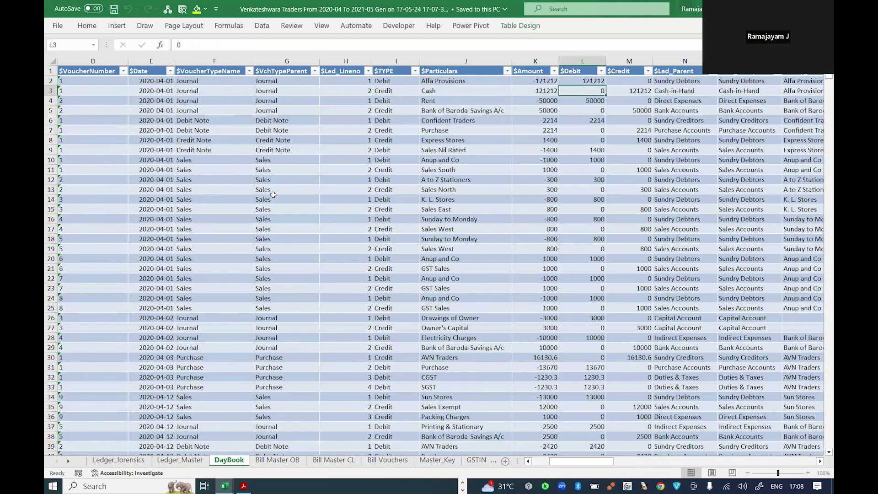
{"action": "key", "text": "Right"}
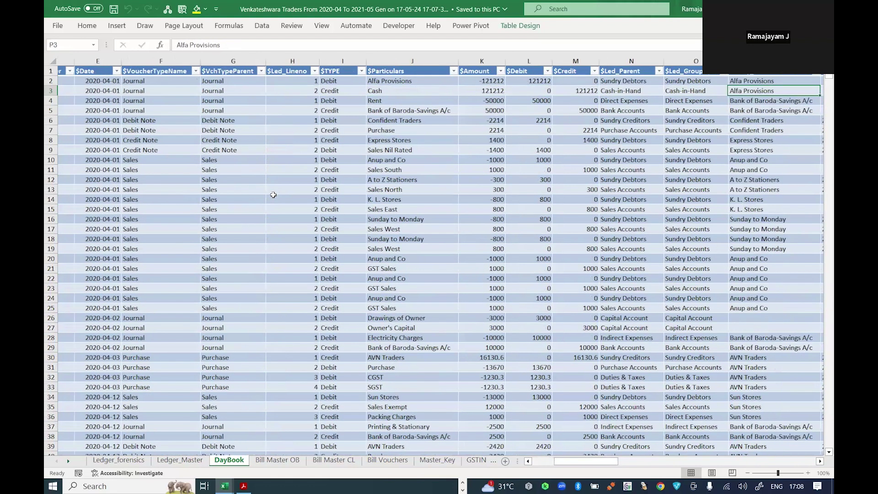
{"action": "key", "text": "Right"}
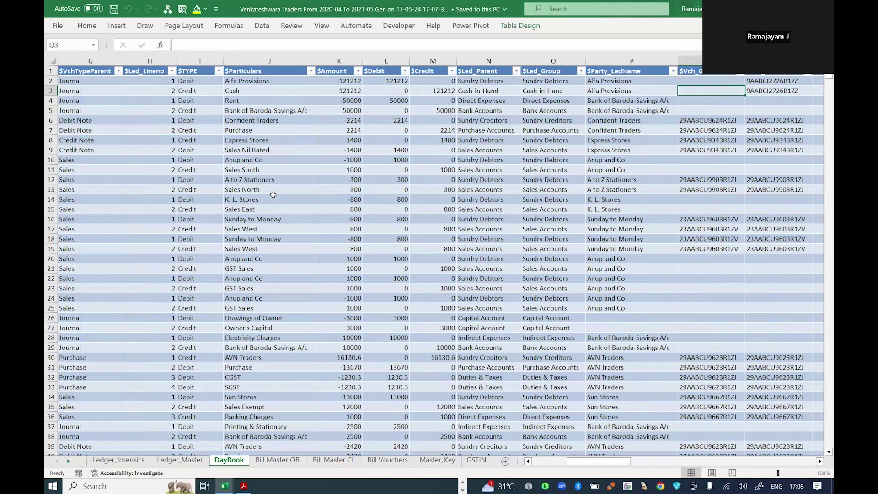
Return to the $Party_LedName header and A1, recheck the final entry, and close the workbook.
{"action": "key", "text": "ctrl+Up"}
{"action": "key", "text": "Left"}
{"action": "key", "text": "ctrl+Home"}
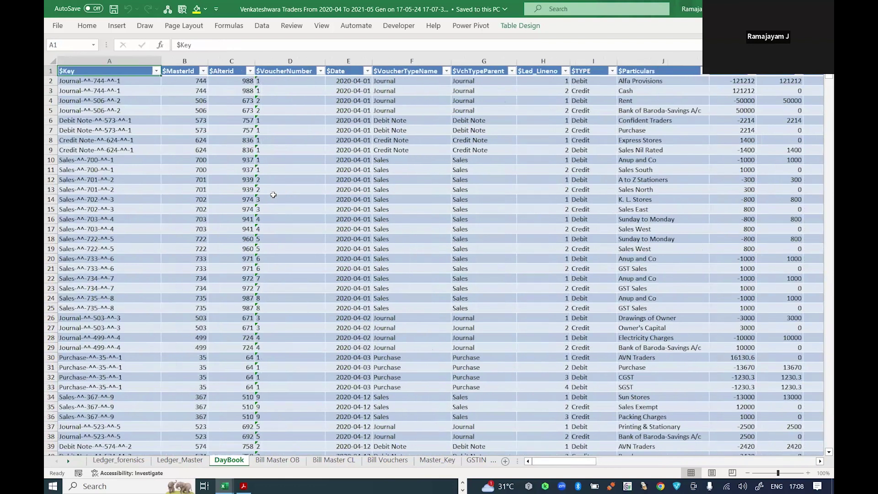
{"action": "key", "text": "ctrl+Down"}
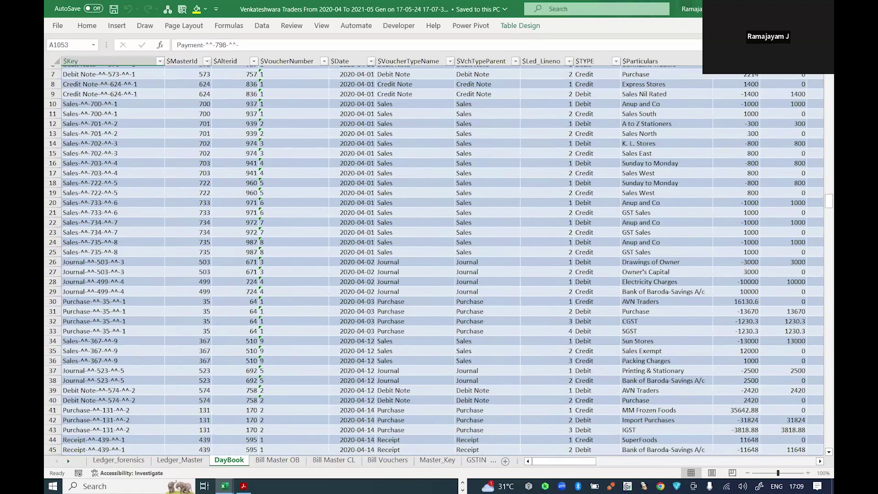
{"action": "key", "text": "Down"}
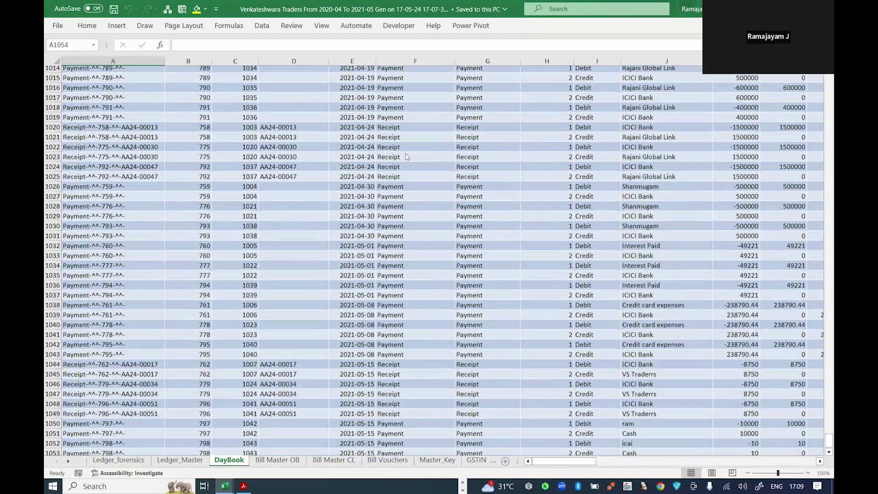
{"action": "key", "text": "Up"}
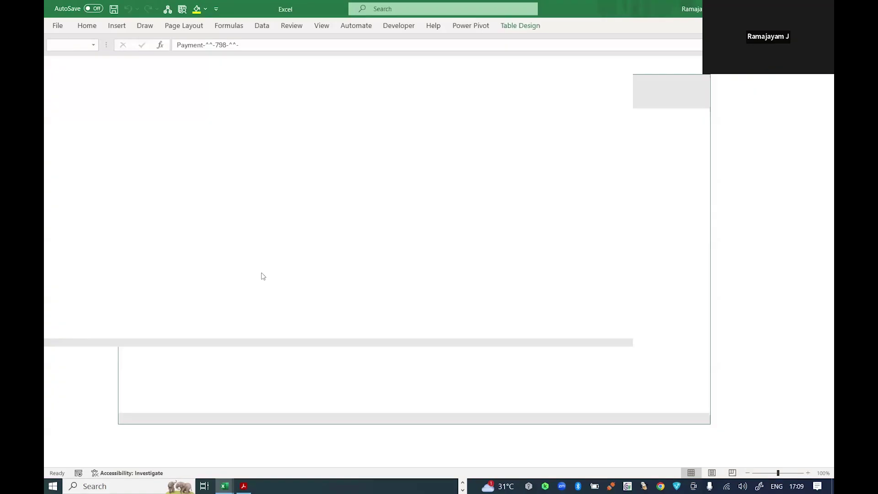
In File Explorer, go to the C:\python folder and open Time series forecasting data.xlsx.
{"action": "key", "text": "alt+Tab"}
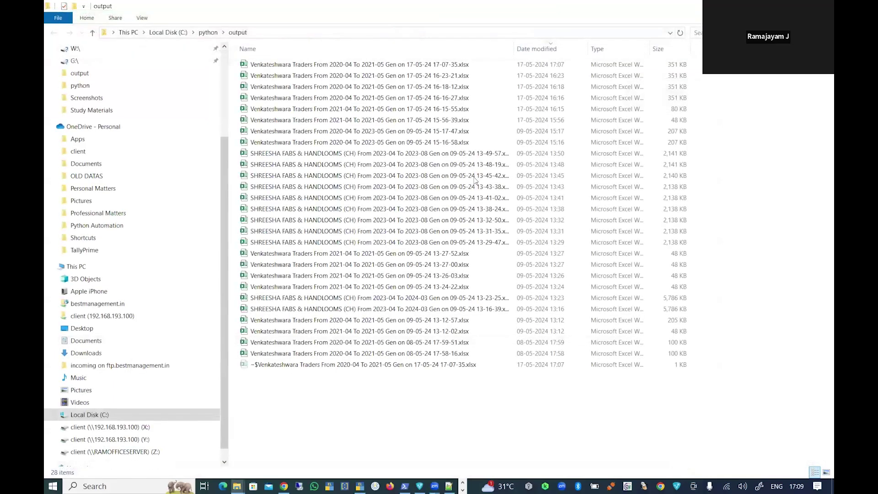
{"action": "key", "text": "alt+Tab"}
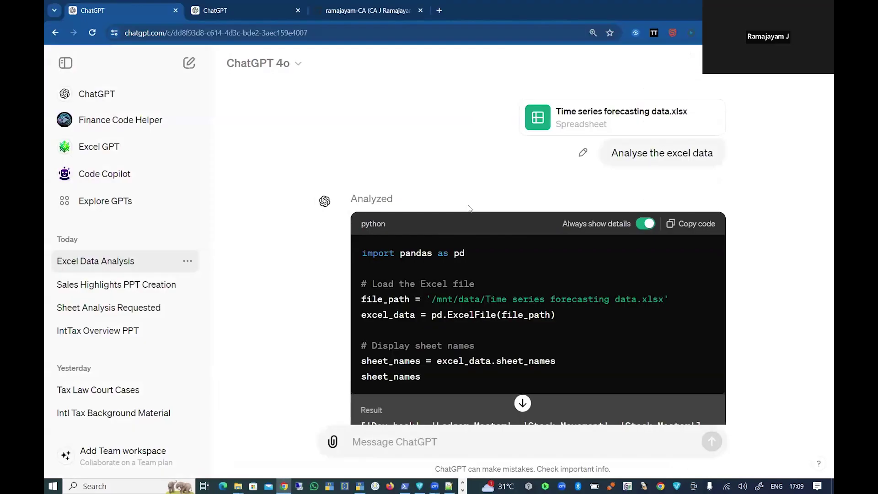
{"action": "key", "text": "alt+Tab"}
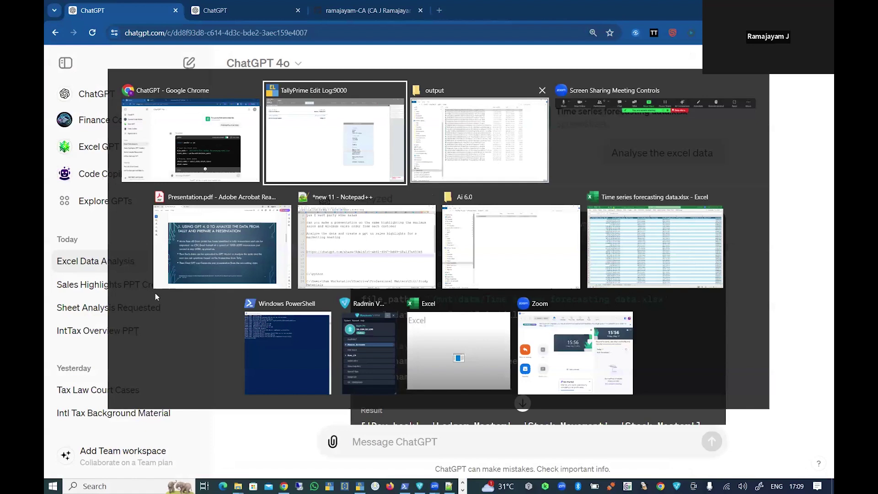
{"action": "key", "text": "alt+Tab"}
{"action": "left_click", "coordinate": [128, 155]}
{"action": "key", "text": "Return"}
{"action": "left_click", "coordinate": [91, 142]}
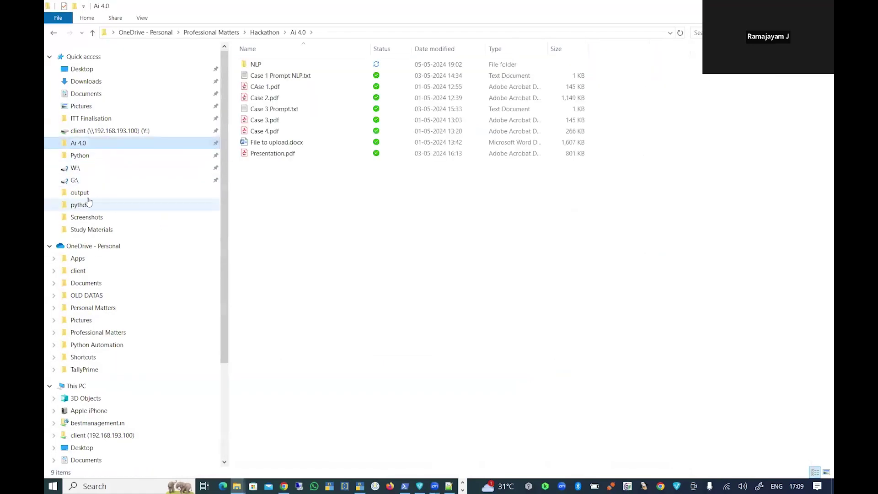
{"action": "left_click", "coordinate": [89, 201]}
{"action": "left_click", "coordinate": [271, 113]}
{"action": "double_click", "coordinate": [273, 113]}
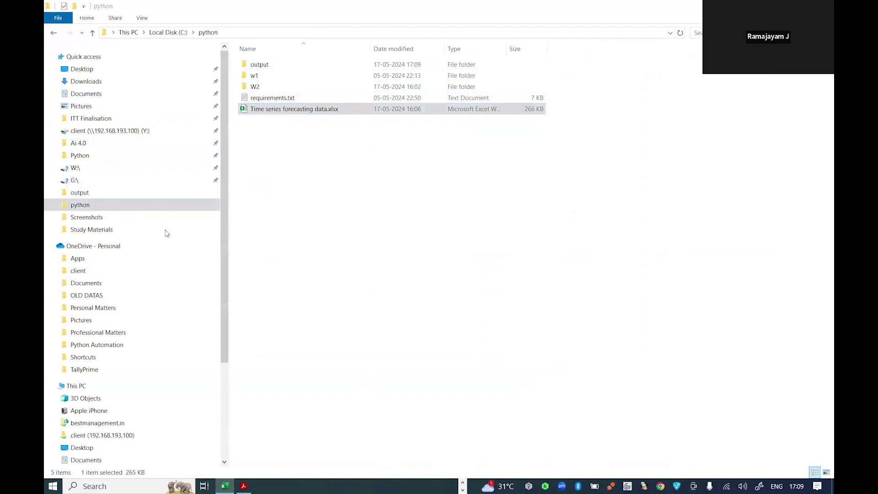
{"action": "key", "text": "alt+Tab"}
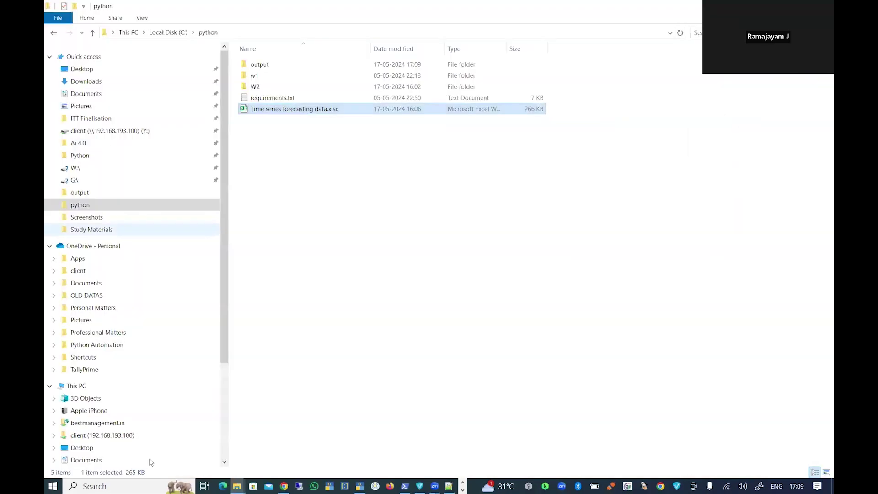
Check the Ledger Master, Stock Movement and Stock Master sheets, return to Day book, then go to ChatGPT.
{"action": "key", "text": "alt+Tab"}
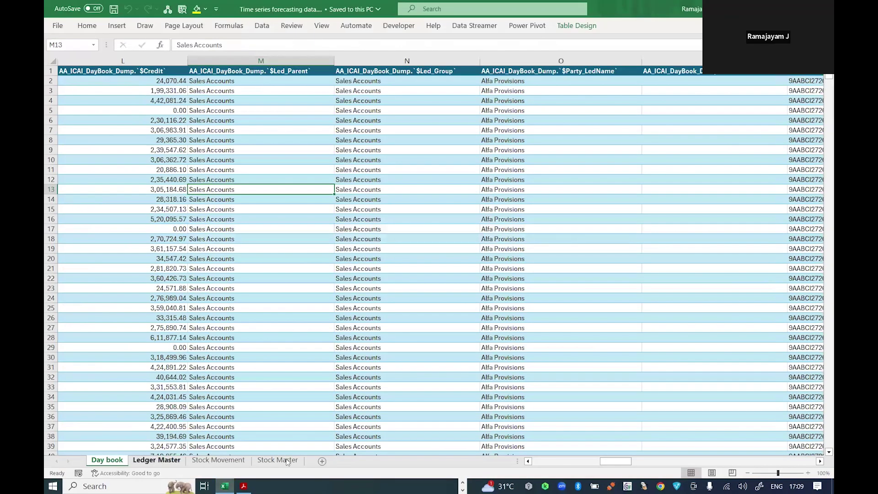
{"action": "key", "text": "ctrl+Page_Down"}
{"action": "key", "text": "ctrl+Page_Down"}
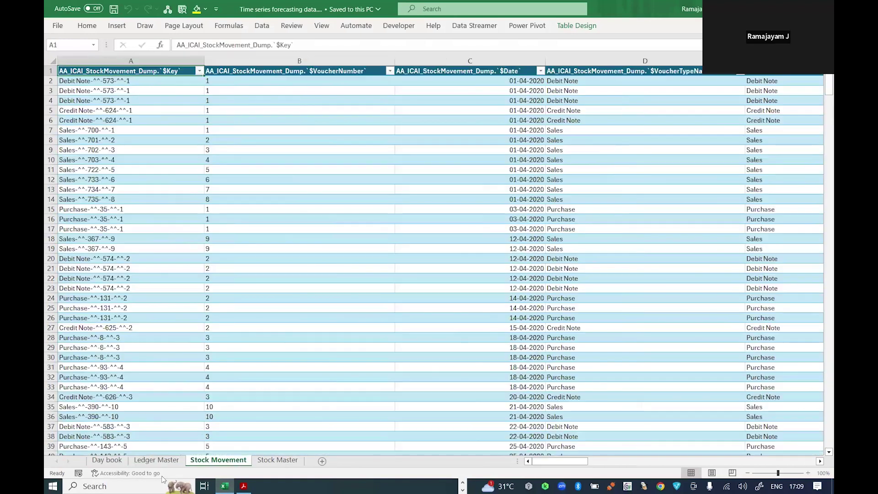
{"action": "key", "text": "ctrl+Page_Down"}
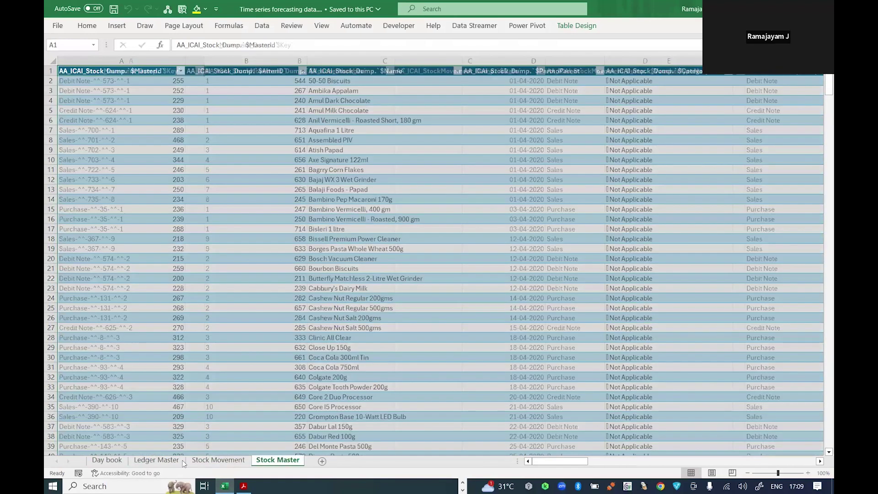
{"action": "key", "text": "ctrl+Page_Up"}
{"action": "key", "text": "ctrl+Page_Up"}
{"action": "key", "text": "ctrl+Page_Up"}
{"action": "key", "text": "alt+Tab"}
{"action": "key", "text": "alt+Tab"}
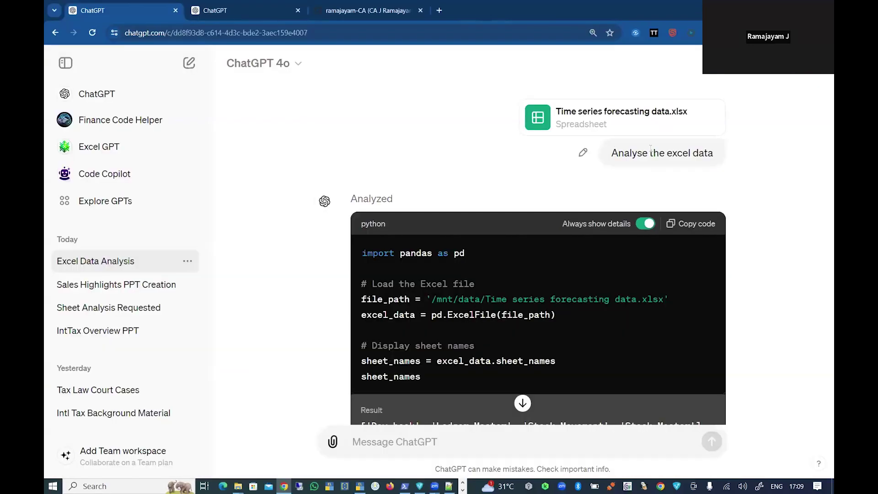
Scroll through ChatGPT's earlier analysis of the workbook, highlighting the 'analyse the data' prompt.
{"action": "left_click_drag", "start_coordinate": [615, 153], "coordinate": [715, 152]}
{"action": "scroll", "coordinate": [711, 172], "scroll_direction": "down", "scroll_amount": 6}
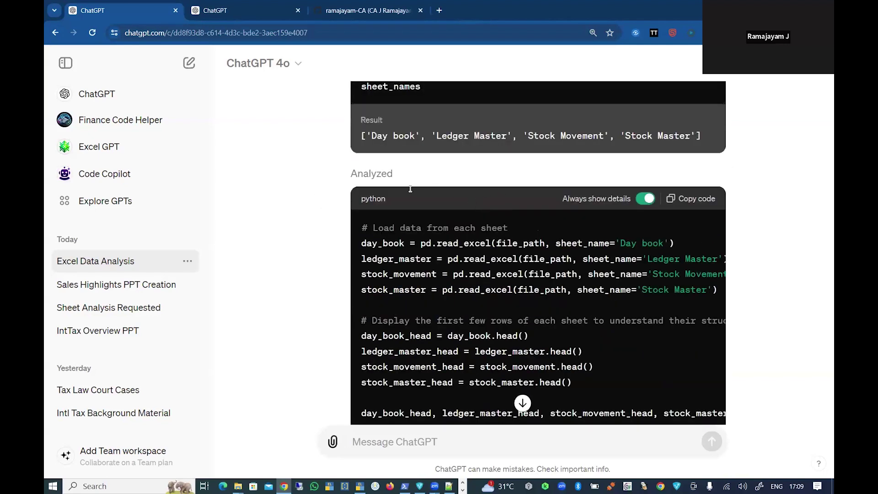
{"action": "scroll", "coordinate": [470, 203], "scroll_direction": "up", "scroll_amount": 1}
{"action": "left_click_drag", "start_coordinate": [371, 186], "coordinate": [676, 182]}
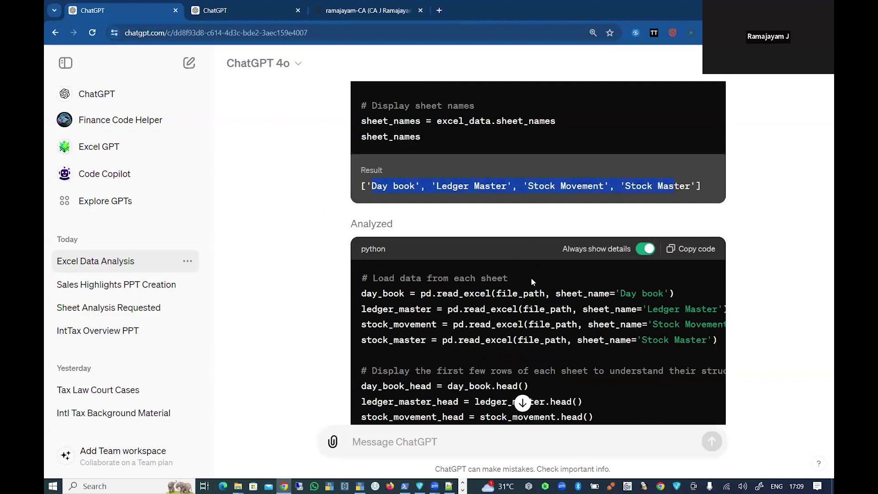
{"action": "scroll", "coordinate": [532, 256], "scroll_direction": "down", "scroll_amount": 5}
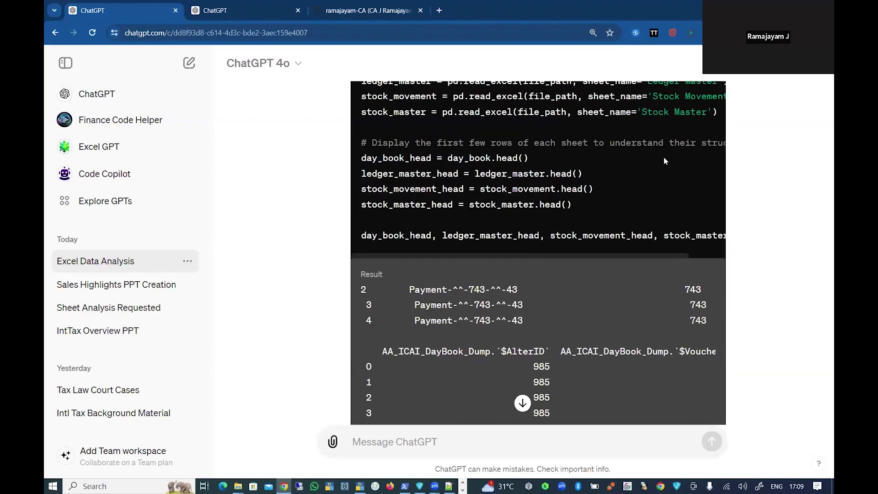
{"action": "scroll", "coordinate": [677, 307], "scroll_direction": "up", "scroll_amount": 6}
{"action": "scroll", "coordinate": [500, 315], "scroll_direction": "up", "scroll_amount": 1}
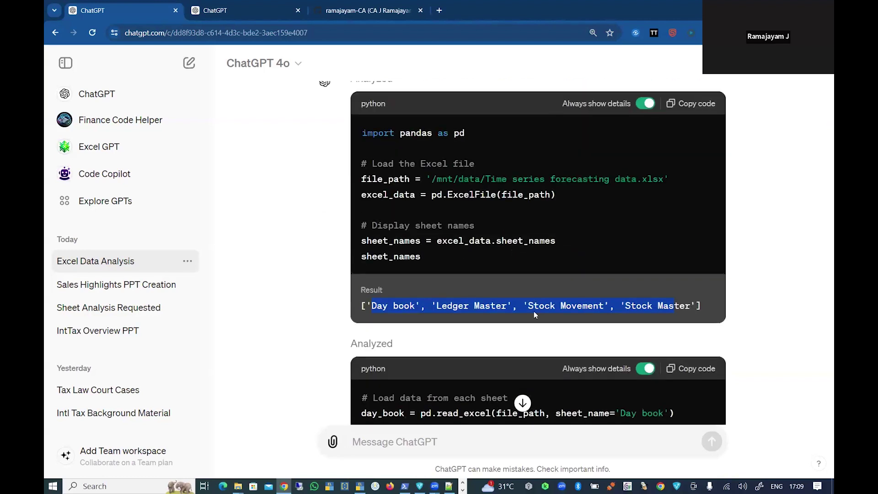
{"action": "scroll", "coordinate": [500, 316], "scroll_direction": "down", "scroll_amount": 3}
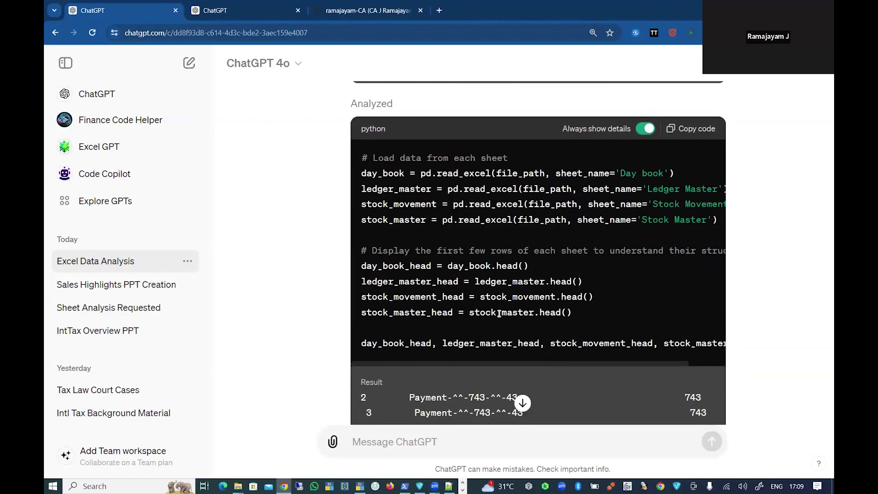
{"action": "scroll", "coordinate": [499, 314], "scroll_direction": "down", "scroll_amount": 15}
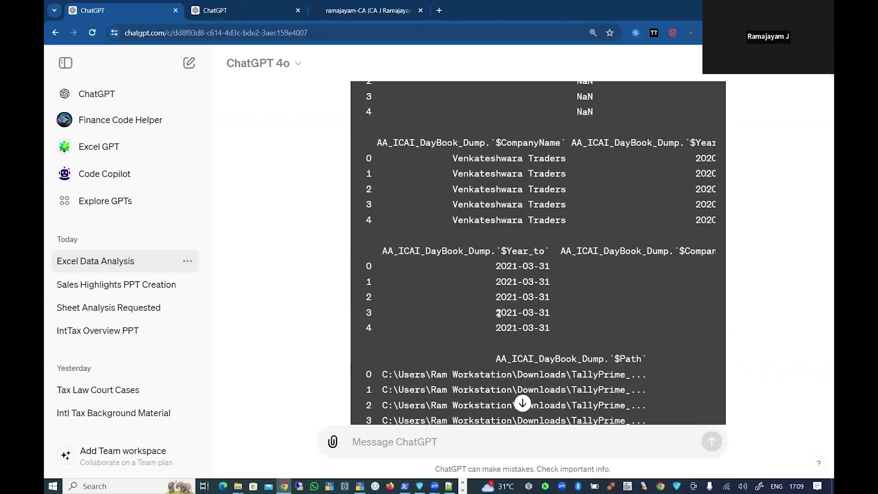
{"action": "scroll", "coordinate": [488, 254], "scroll_direction": "up", "scroll_amount": 20}
{"action": "scroll", "coordinate": [487, 254], "scroll_direction": "down", "scroll_amount": 15}
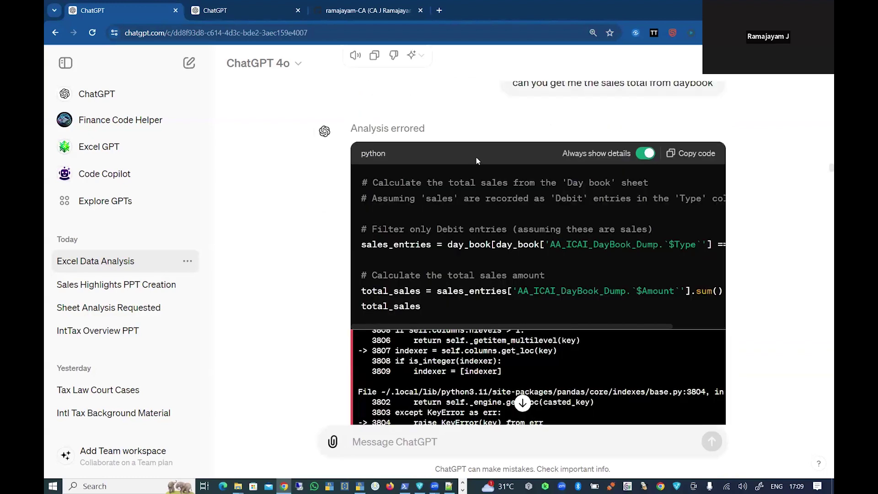
{"action": "scroll", "coordinate": [427, 253], "scroll_direction": "up", "scroll_amount": 6}
{"action": "scroll", "coordinate": [428, 261], "scroll_direction": "up", "scroll_amount": 7}
{"action": "scroll", "coordinate": [431, 271], "scroll_direction": "up", "scroll_amount": 4}
{"action": "scroll", "coordinate": [431, 271], "scroll_direction": "down", "scroll_amount": 5}
{"action": "scroll", "coordinate": [432, 275], "scroll_direction": "down", "scroll_amount": 15}
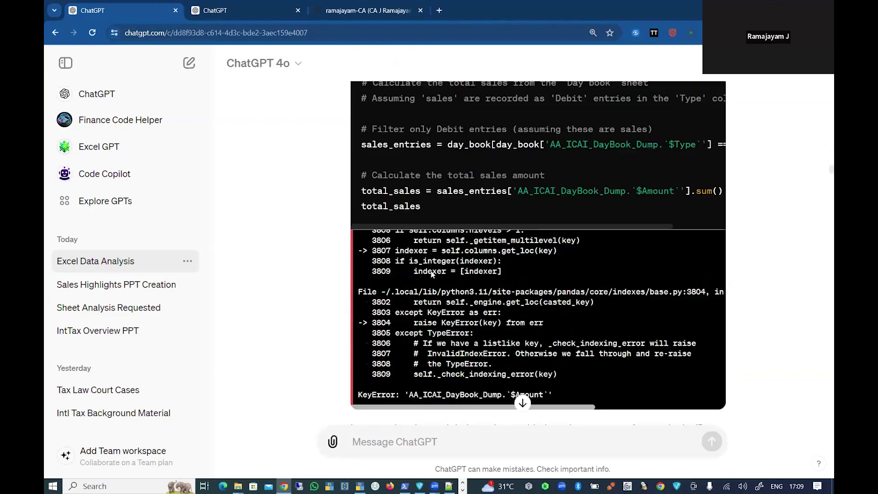
{"action": "scroll", "coordinate": [432, 273], "scroll_direction": "down", "scroll_amount": 15}
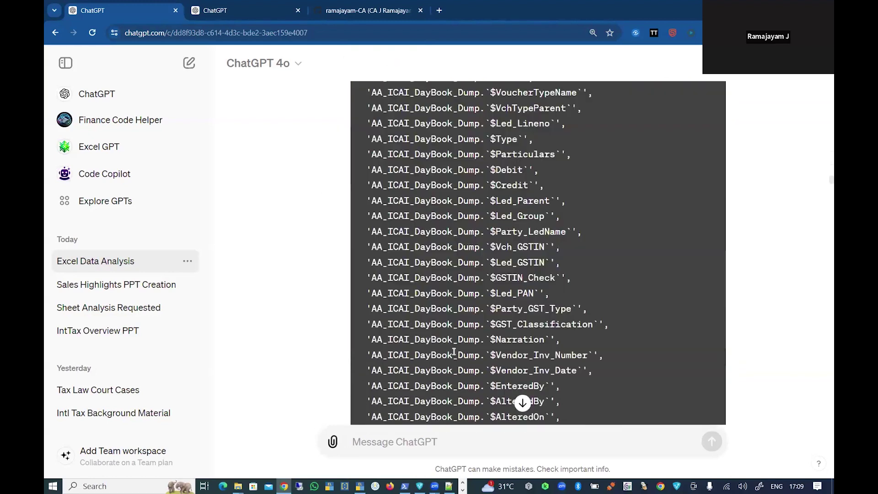
{"action": "scroll", "coordinate": [455, 351], "scroll_direction": "down", "scroll_amount": 20}
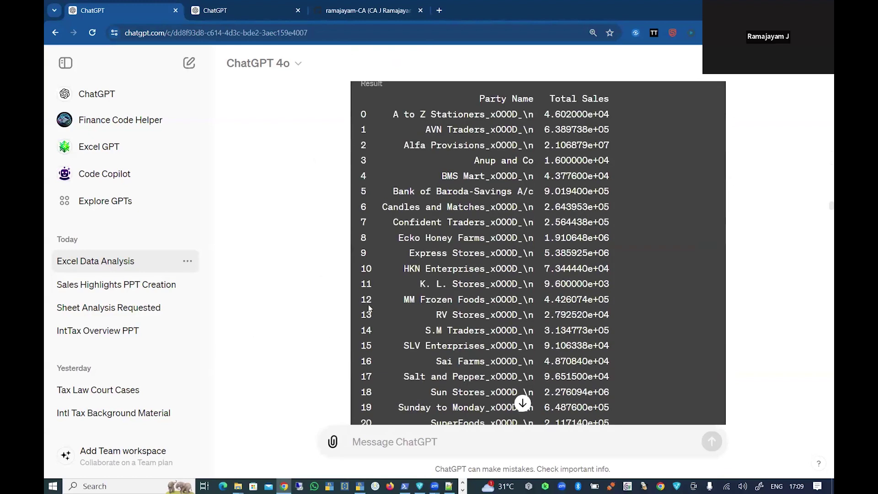
{"action": "scroll", "coordinate": [622, 238], "scroll_direction": "down", "scroll_amount": 20}
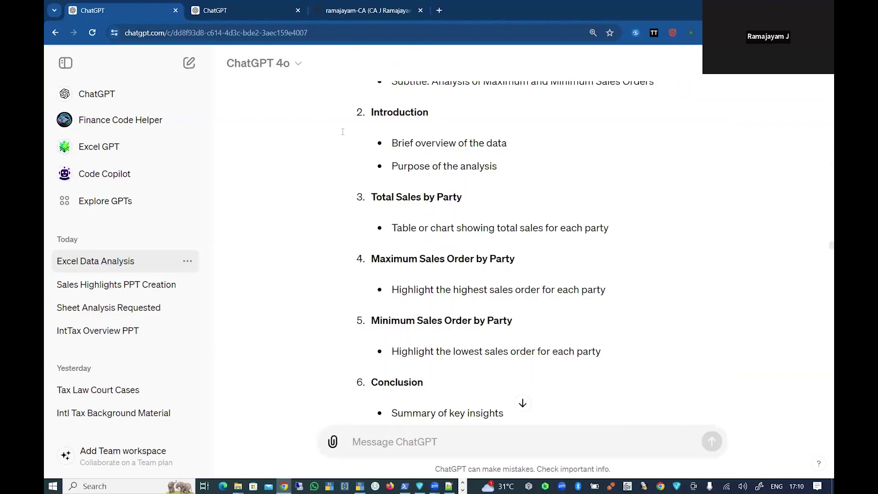
Copy the 'can you get me the sales total from daybook' prompt from the Notepad++ list.
{"action": "key", "text": "alt+Tab"}
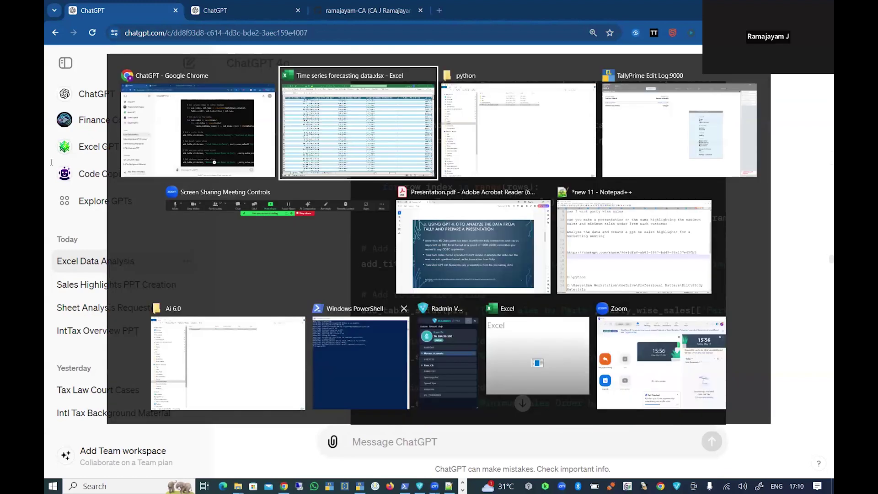
{"action": "left_click", "coordinate": [635, 247]}
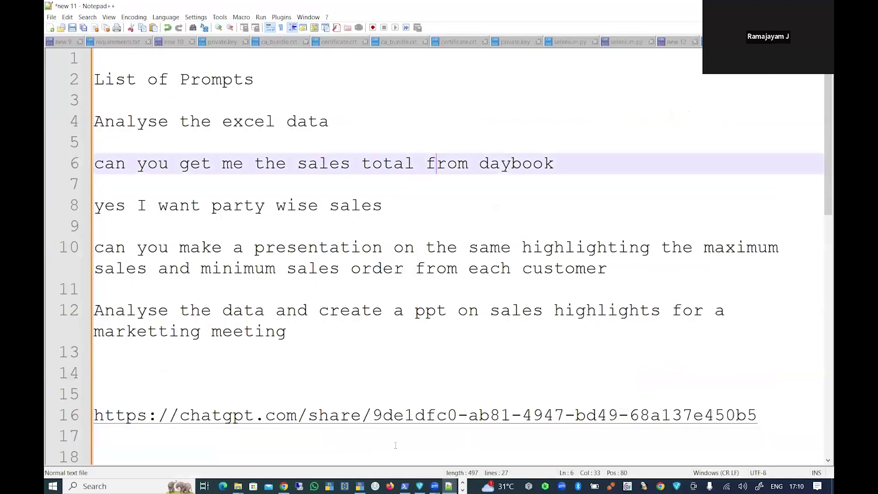
{"action": "key", "text": "alt+Tab"}
Paste the sales-total question into ChatGPT and send it.
{"action": "type", "text": "can you get me the sales total from daybook"}
{"action": "scroll", "coordinate": [434, 405], "scroll_direction": "down", "scroll_amount": 10}
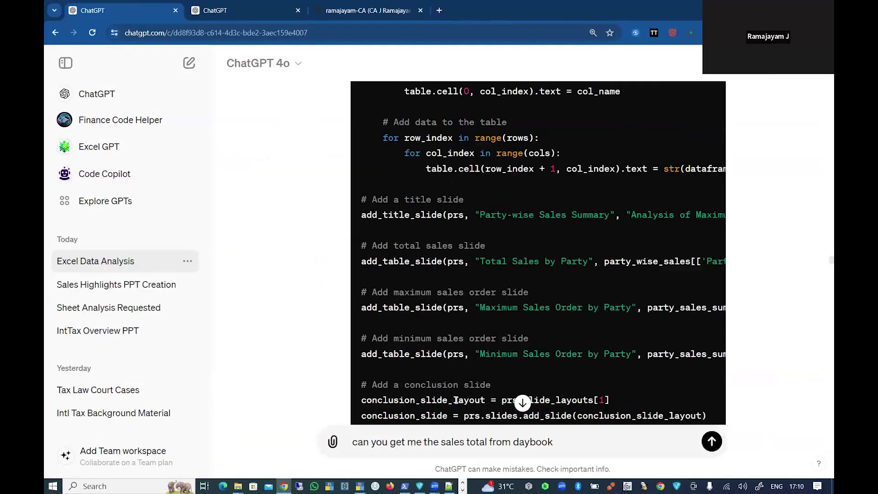
{"action": "scroll", "coordinate": [469, 404], "scroll_direction": "down", "scroll_amount": 15}
{"action": "scroll", "coordinate": [468, 406], "scroll_direction": "down", "scroll_amount": 15}
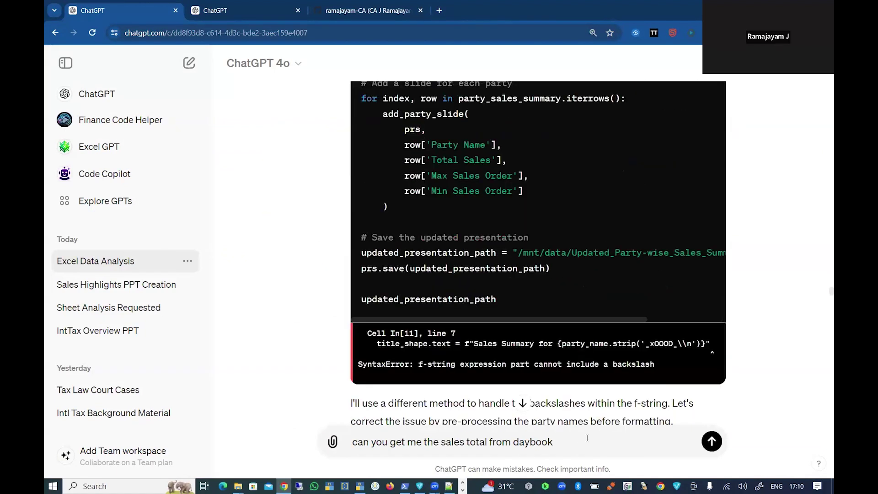
{"action": "scroll", "coordinate": [649, 339], "scroll_direction": "down", "scroll_amount": 20}
{"action": "scroll", "coordinate": [645, 342], "scroll_direction": "down", "scroll_amount": 10}
{"action": "key", "text": "Return"}
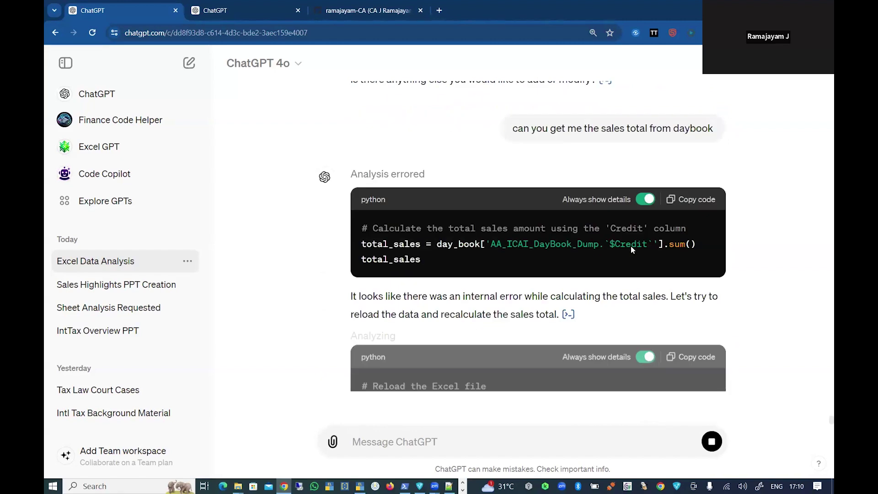
Scroll through the reply's repeated errors reading the Excel file.
{"action": "scroll", "coordinate": [608, 278], "scroll_direction": "up", "scroll_amount": 2}
{"action": "left_click_drag", "start_coordinate": [608, 278], "coordinate": [649, 275]}
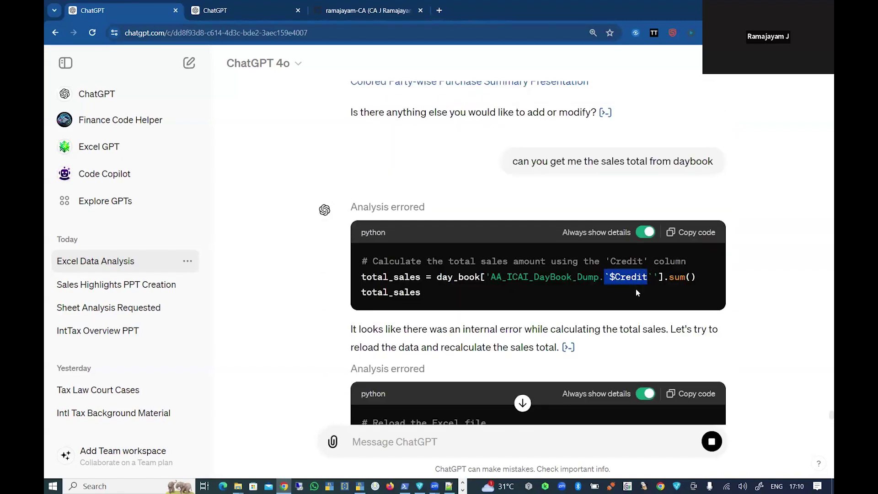
{"action": "scroll", "coordinate": [628, 308], "scroll_direction": "down", "scroll_amount": 10}
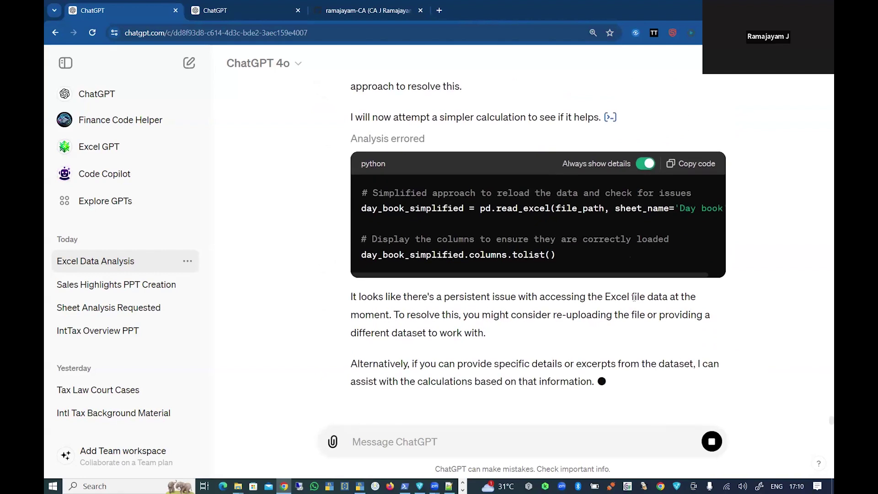
{"action": "scroll", "coordinate": [534, 376], "scroll_direction": "up", "scroll_amount": 8}
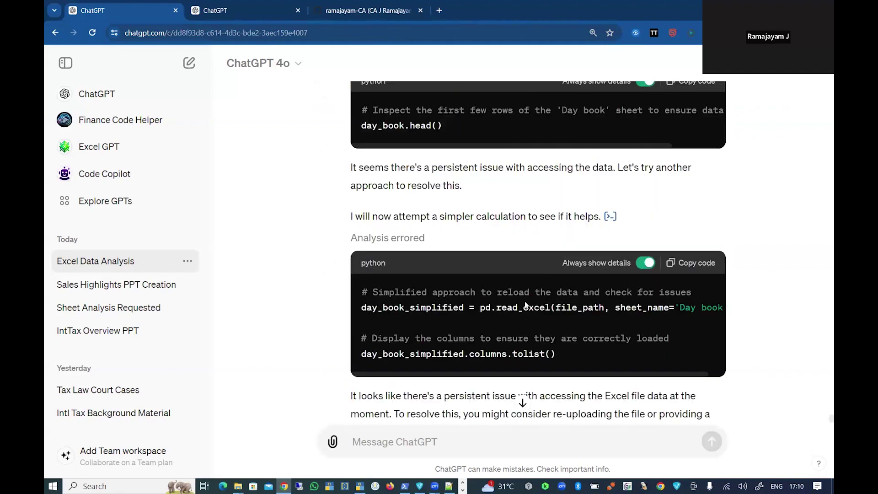
{"action": "scroll", "coordinate": [517, 455], "scroll_direction": "down", "scroll_amount": 3}
Attach Time series forecasting data.xlsx from the python folder to a new message.
{"action": "left_click", "coordinate": [523, 403]}
{"action": "left_click", "coordinate": [332, 441]}
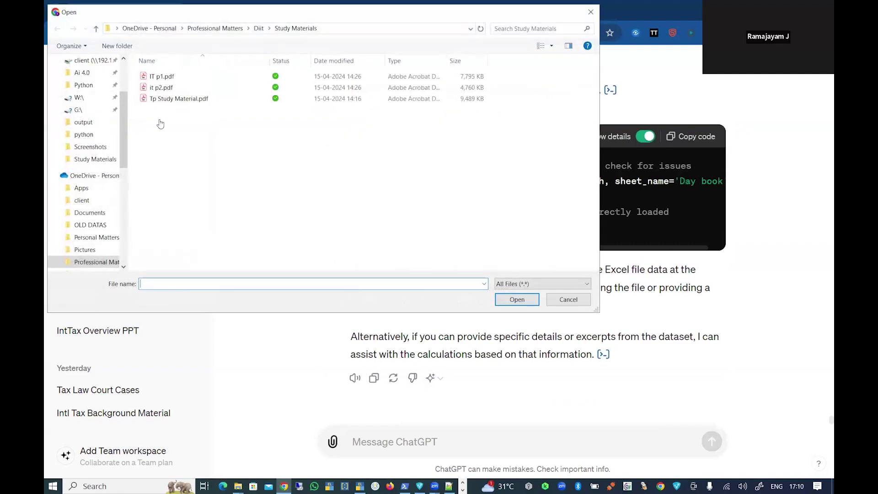
{"action": "left_click", "coordinate": [86, 134]}
{"action": "left_click", "coordinate": [195, 121]}
{"action": "key", "text": "Return"}
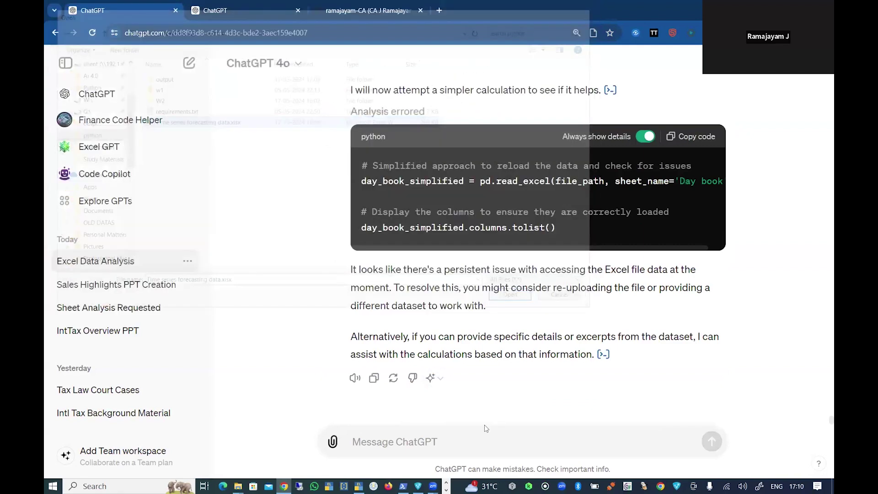
Paste 'can you get me the sales total from daybook' into the message box again.
{"action": "type", "text": "can you get me the sales total from daybook"}
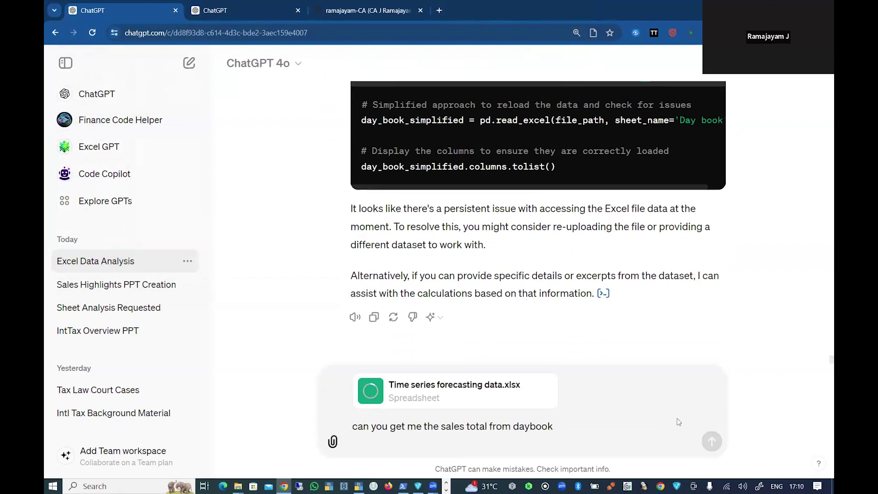
{"action": "scroll", "coordinate": [628, 247], "scroll_direction": "up", "scroll_amount": 15}
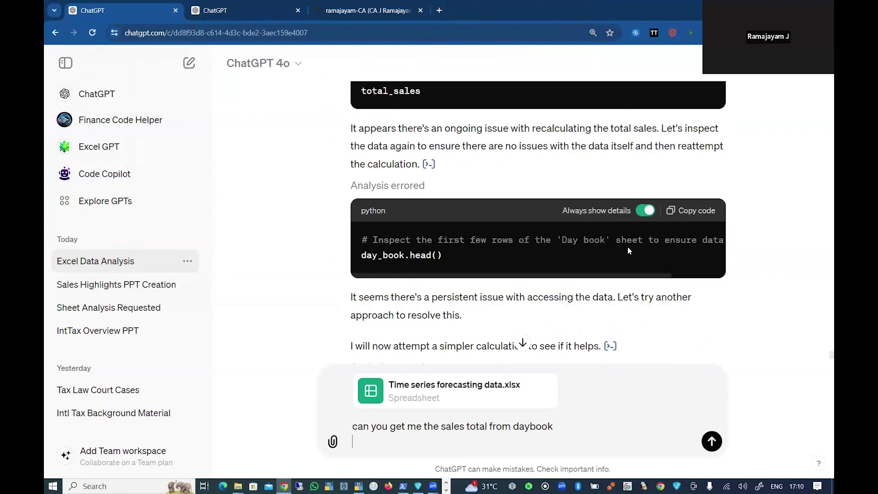
{"action": "scroll", "coordinate": [706, 377], "scroll_direction": "down", "scroll_amount": 15}
{"action": "scroll", "coordinate": [707, 377], "scroll_direction": "up", "scroll_amount": 5}
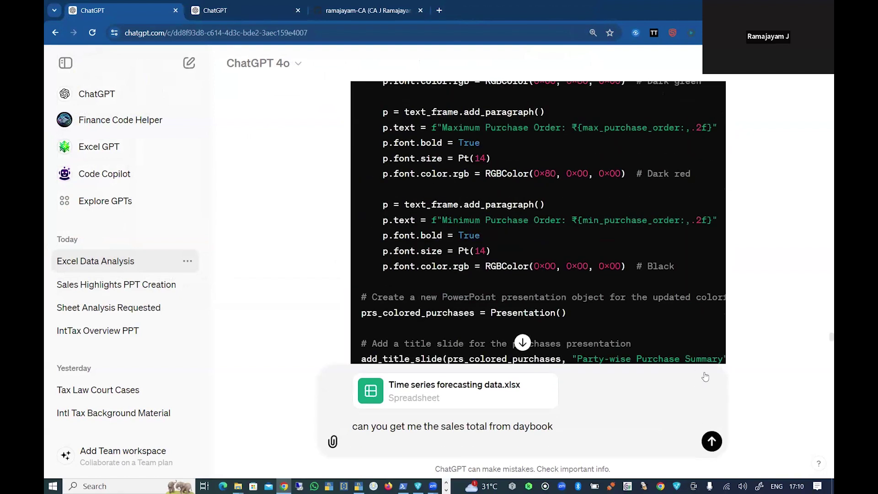
{"action": "scroll", "coordinate": [715, 213], "scroll_direction": "down", "scroll_amount": 10}
Send the sales-total question with the spreadsheet and scroll back through the party-wise sales results.
{"action": "scroll", "coordinate": [714, 213], "scroll_direction": "up", "scroll_amount": 2}
{"action": "key", "text": "Return"}
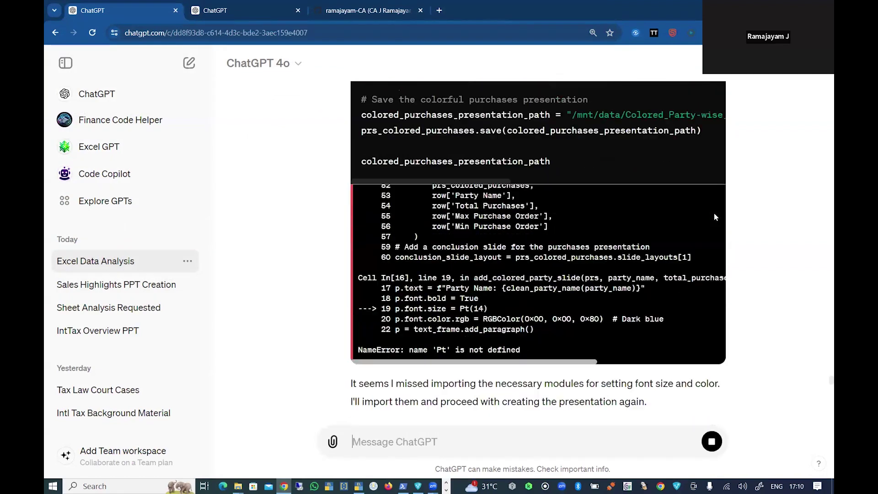
{"action": "scroll", "coordinate": [715, 213], "scroll_direction": "up", "scroll_amount": 5}
{"action": "scroll", "coordinate": [715, 216], "scroll_direction": "down", "scroll_amount": 2}
{"action": "scroll", "coordinate": [715, 215], "scroll_direction": "up", "scroll_amount": 4}
{"action": "scroll", "coordinate": [715, 216], "scroll_direction": "down", "scroll_amount": 10}
{"action": "scroll", "coordinate": [715, 216], "scroll_direction": "up", "scroll_amount": 15}
{"action": "scroll", "coordinate": [714, 213], "scroll_direction": "up", "scroll_amount": 18}
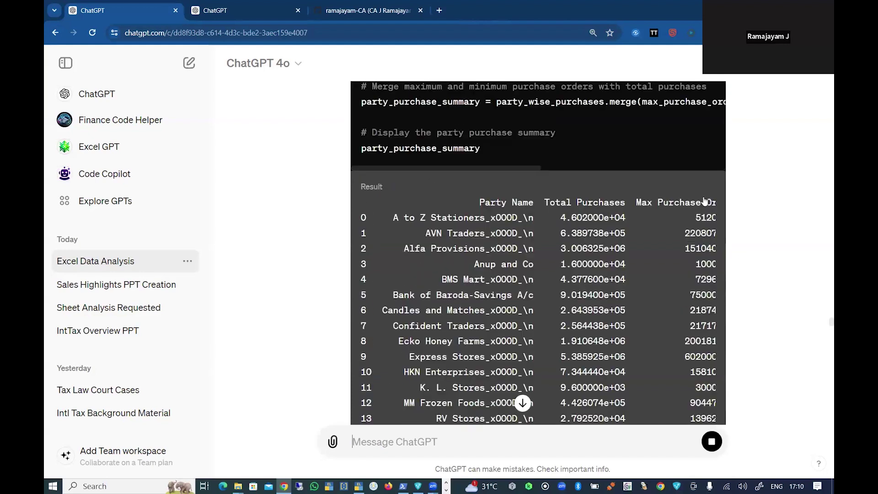
{"action": "scroll", "coordinate": [706, 200], "scroll_direction": "up", "scroll_amount": 12}
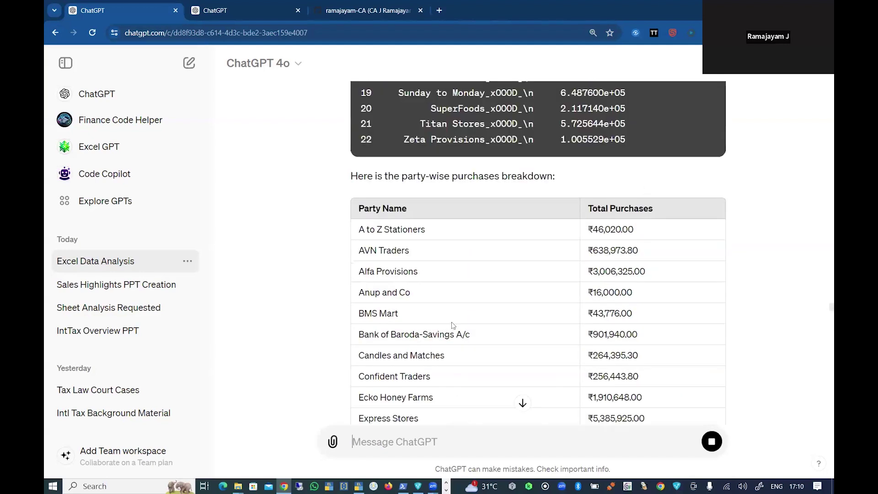
{"action": "scroll", "coordinate": [452, 324], "scroll_direction": "up", "scroll_amount": 15}
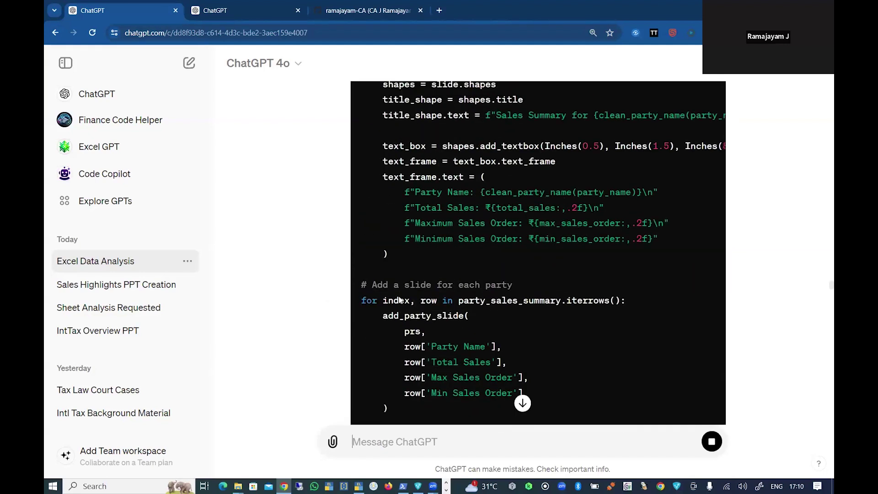
{"action": "scroll", "coordinate": [398, 297], "scroll_direction": "down", "scroll_amount": 4}
{"action": "scroll", "coordinate": [398, 297], "scroll_direction": "up", "scroll_amount": 7}
{"action": "scroll", "coordinate": [398, 297], "scroll_direction": "down", "scroll_amount": 7}
{"action": "scroll", "coordinate": [398, 297], "scroll_direction": "up", "scroll_amount": 15}
{"action": "scroll", "coordinate": [391, 301], "scroll_direction": "up", "scroll_amount": 3}
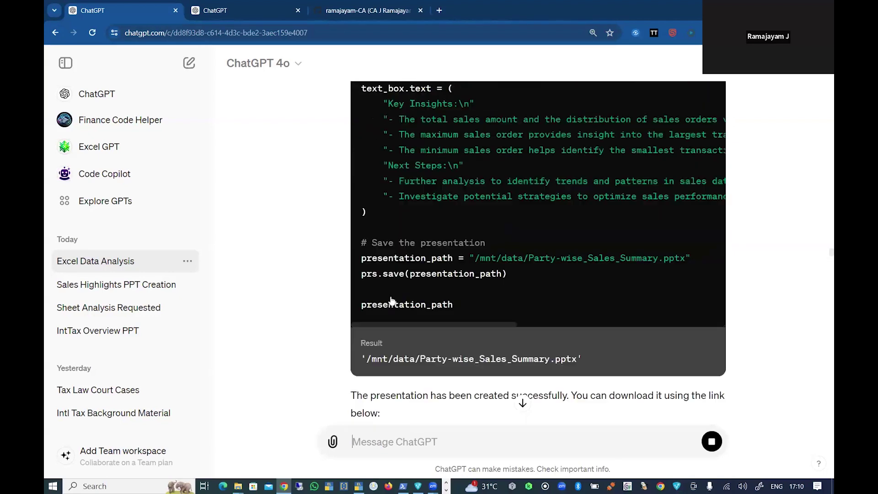
{"action": "scroll", "coordinate": [391, 300], "scroll_direction": "down", "scroll_amount": 15}
{"action": "scroll", "coordinate": [391, 300], "scroll_direction": "up", "scroll_amount": 6}
{"action": "scroll", "coordinate": [391, 300], "scroll_direction": "up", "scroll_amount": 20}
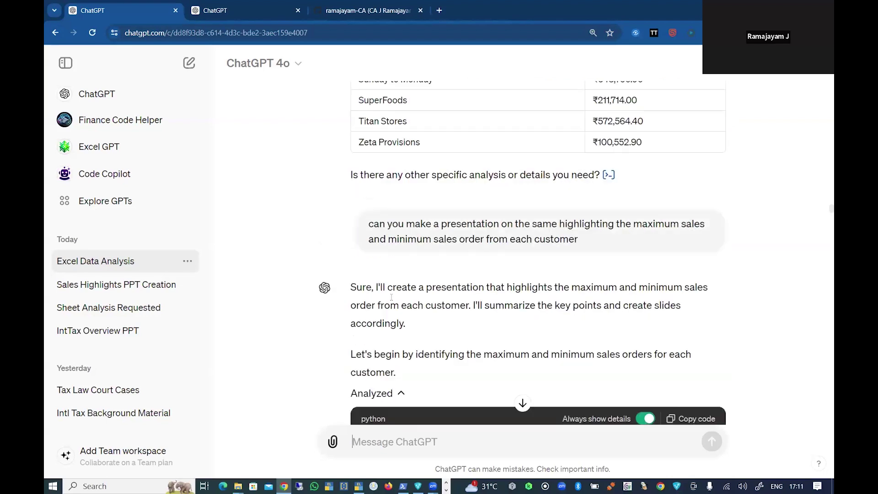
{"action": "scroll", "coordinate": [437, 251], "scroll_direction": "up", "scroll_amount": 8}
{"action": "scroll", "coordinate": [445, 245], "scroll_direction": "down", "scroll_amount": 15}
{"action": "scroll", "coordinate": [484, 246], "scroll_direction": "down", "scroll_amount": 3}
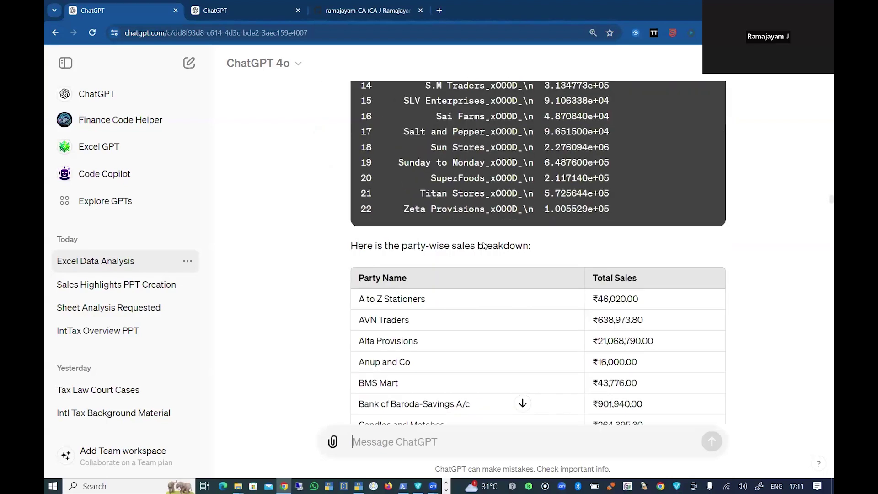
{"action": "scroll", "coordinate": [483, 247], "scroll_direction": "up", "scroll_amount": 12}
{"action": "scroll", "coordinate": [482, 247], "scroll_direction": "down", "scroll_amount": 17}
{"action": "scroll", "coordinate": [482, 247], "scroll_direction": "down", "scroll_amount": 7}
{"action": "scroll", "coordinate": [497, 180], "scroll_direction": "up", "scroll_amount": 5}
{"action": "scroll", "coordinate": [517, 231], "scroll_direction": "up", "scroll_amount": 3}
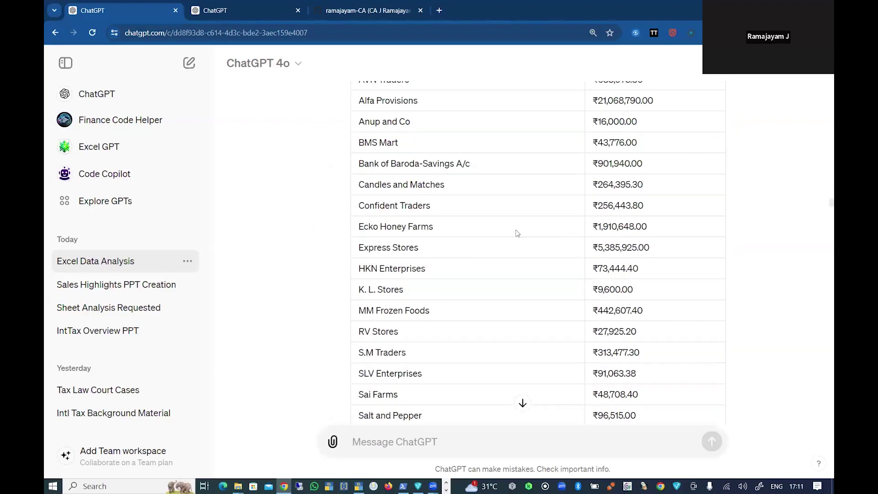
{"action": "scroll", "coordinate": [517, 233], "scroll_direction": "up", "scroll_amount": 5}
{"action": "scroll", "coordinate": [476, 242], "scroll_direction": "down", "scroll_amount": 12}
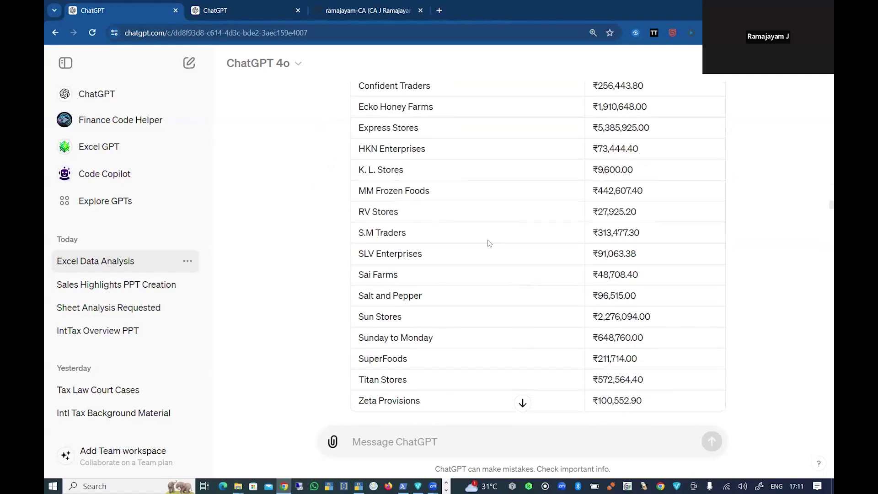
{"action": "scroll", "coordinate": [574, 220], "scroll_direction": "down", "scroll_amount": 6}
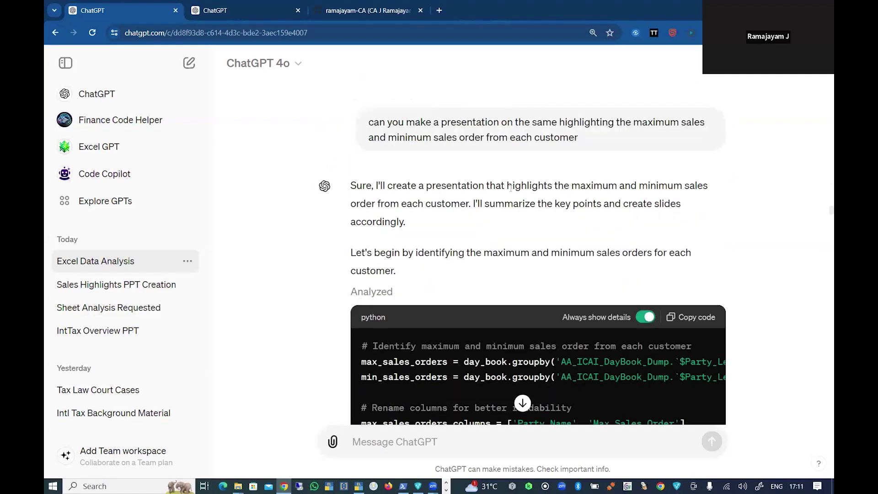
Highlight the earlier presentation request and review ChatGPT's presentation outline.
{"action": "left_click_drag", "start_coordinate": [367, 123], "coordinate": [558, 123]}
{"action": "left_click", "coordinate": [594, 144]}
{"action": "left_click_drag", "start_coordinate": [514, 123], "coordinate": [474, 224]}
{"action": "scroll", "coordinate": [473, 225], "scroll_direction": "down", "scroll_amount": 8}
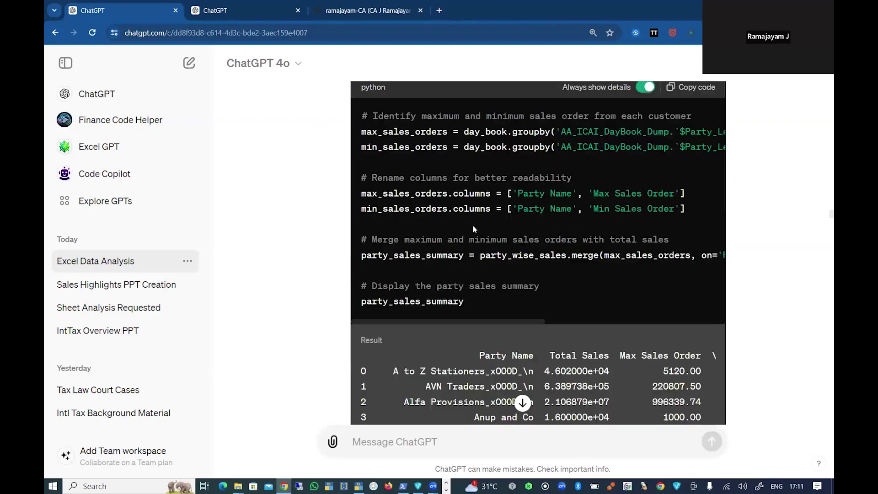
{"action": "scroll", "coordinate": [474, 229], "scroll_direction": "down", "scroll_amount": 20}
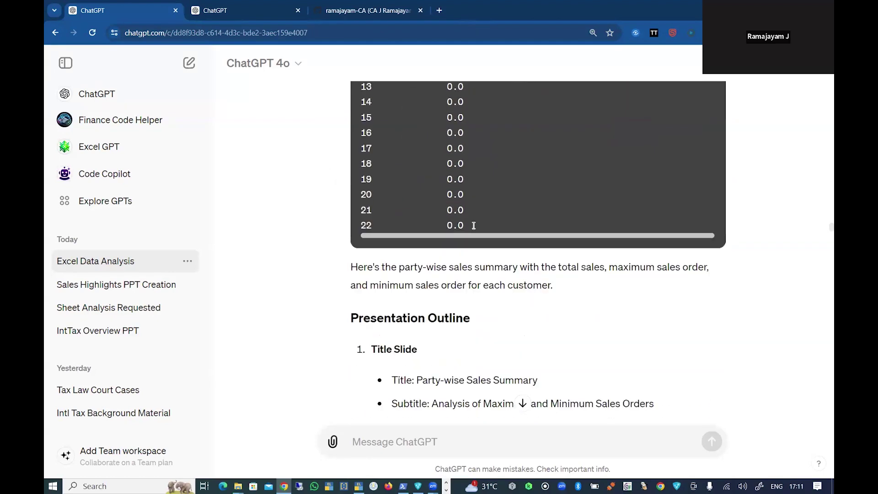
{"action": "scroll", "coordinate": [474, 229], "scroll_direction": "down", "scroll_amount": 11}
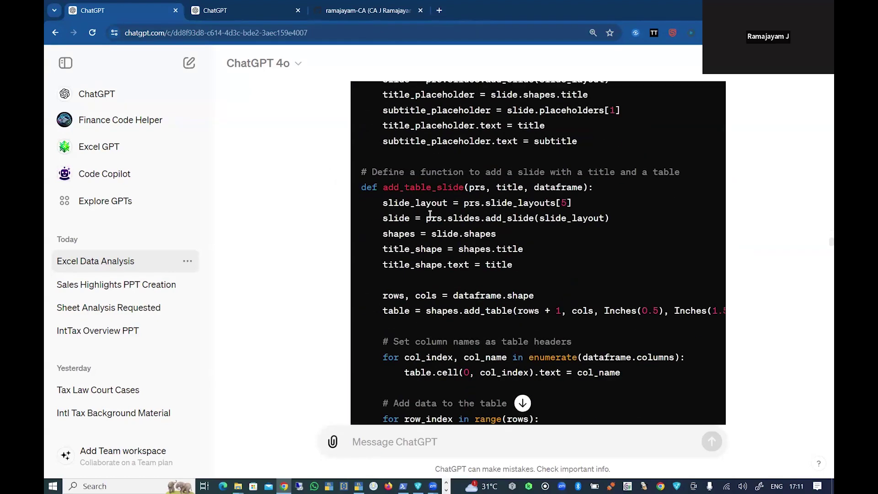
{"action": "scroll", "coordinate": [429, 212], "scroll_direction": "up", "scroll_amount": 6}
{"action": "scroll", "coordinate": [433, 229], "scroll_direction": "up", "scroll_amount": 1}
{"action": "scroll", "coordinate": [316, 161], "scroll_direction": "up", "scroll_amount": 3}
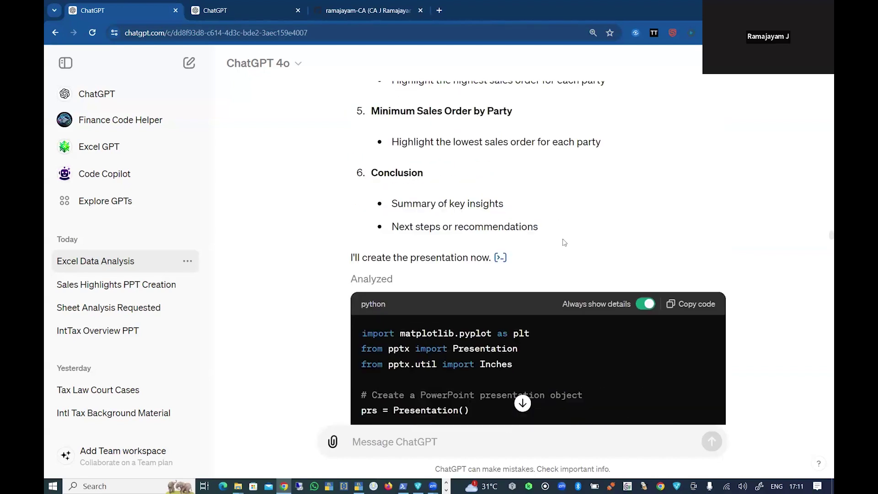
{"action": "scroll", "coordinate": [250, 130], "scroll_direction": "down", "scroll_amount": 3}
{"action": "key", "text": "alt+Tab"}
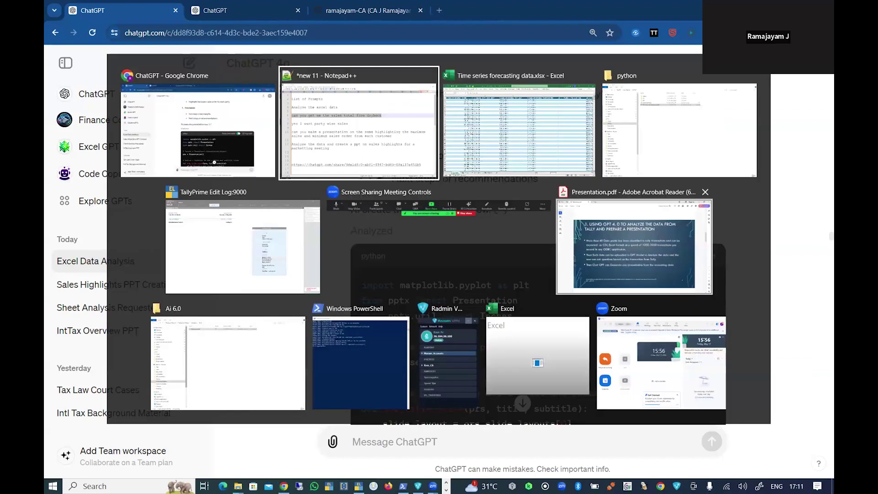
{"action": "key", "text": "Escape"}
Open Party-wise_Purchase_Summary.pptx from recent downloads and move ahead to the per-party slides.
{"action": "left_click", "coordinate": [692, 32]}
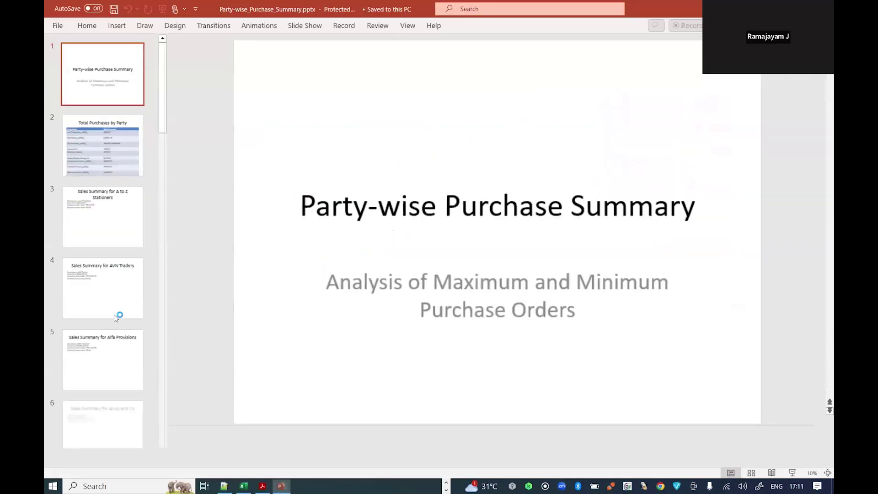
{"action": "key", "text": "Down"}
{"action": "key", "text": "Down"}
{"action": "key", "text": "Down"}
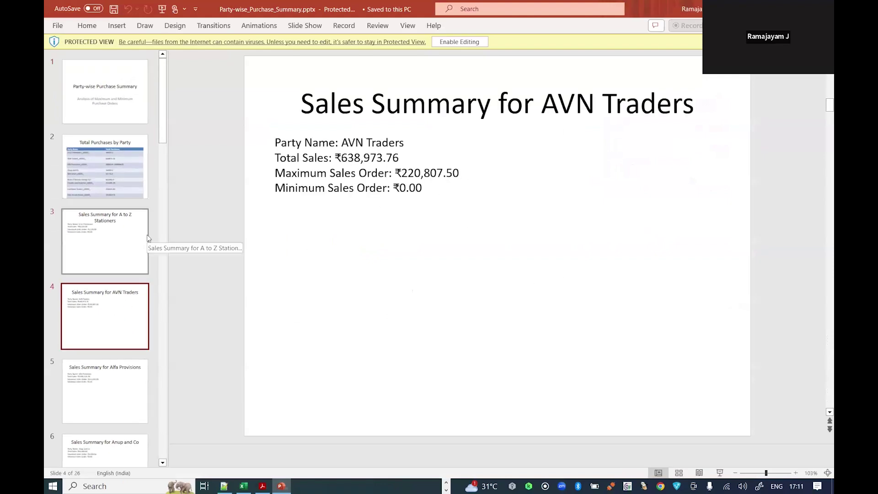
{"action": "key", "text": "Down"}
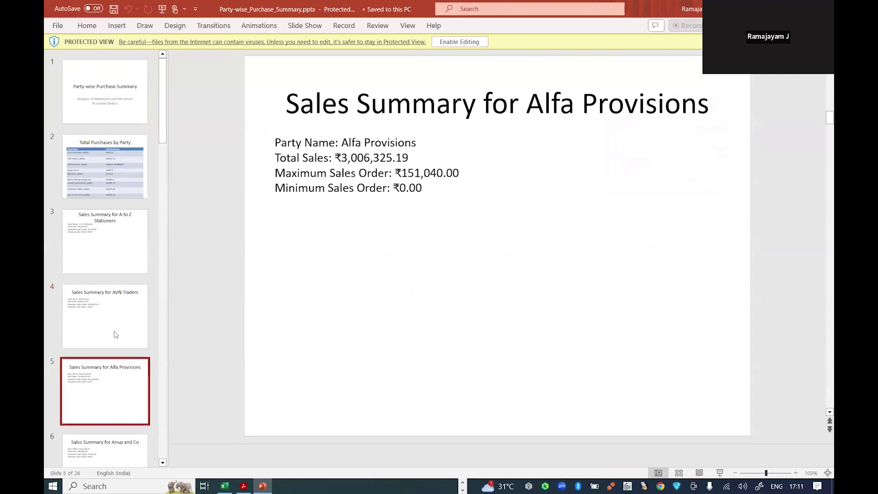
View the Total Purchases by Party, Ecko Honey Farms and HKN Enterprises summary slides.
{"action": "left_click", "coordinate": [131, 173]}
{"action": "scroll", "coordinate": [114, 270], "scroll_direction": "down", "scroll_amount": 7}
{"action": "left_click", "coordinate": [115, 339]}
{"action": "scroll", "coordinate": [110, 320], "scroll_direction": "down", "scroll_amount": 3}
{"action": "left_click", "coordinate": [106, 279]}
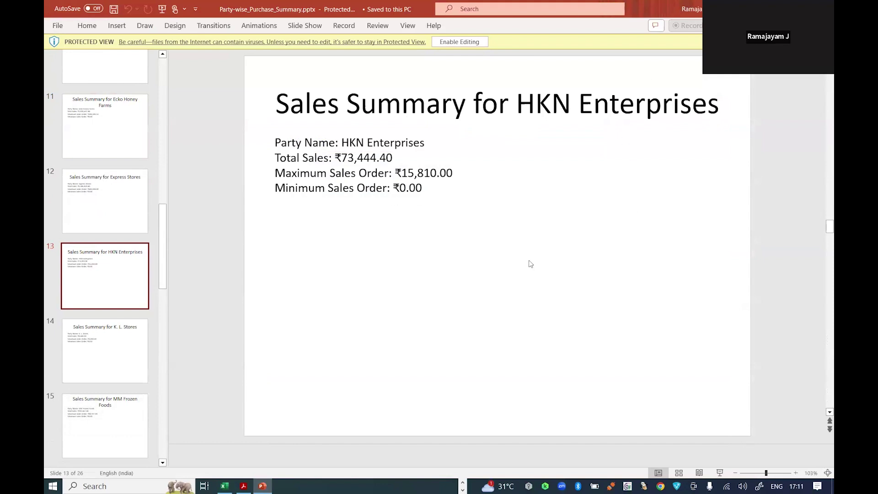
In the ChatGPT day-book chat, send the request 'Get me the list of vendors'.
{"action": "key", "text": "alt+Tab"}
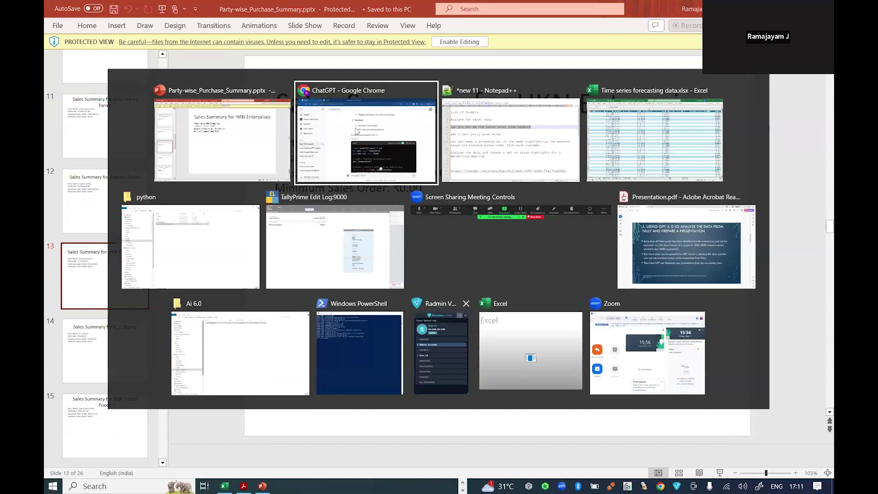
{"action": "scroll", "coordinate": [525, 327], "scroll_direction": "down", "scroll_amount": 10}
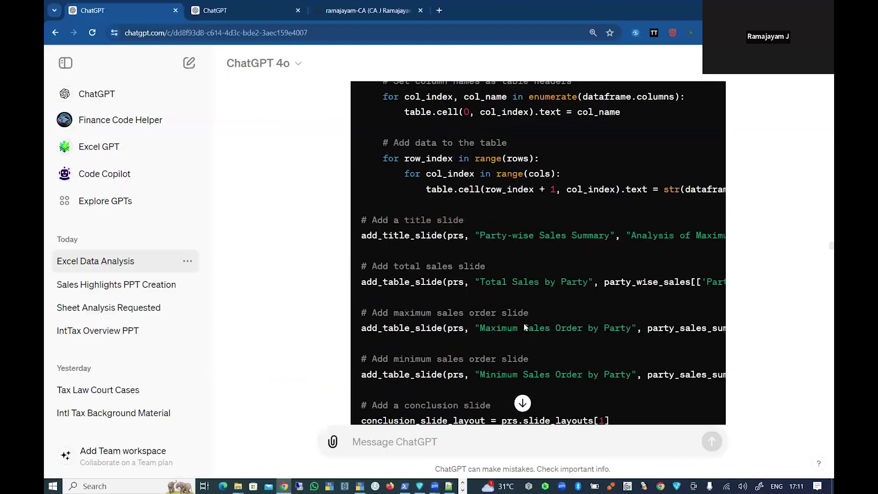
{"action": "scroll", "coordinate": [525, 326], "scroll_direction": "down", "scroll_amount": 5}
{"action": "scroll", "coordinate": [524, 336], "scroll_direction": "down", "scroll_amount": 15}
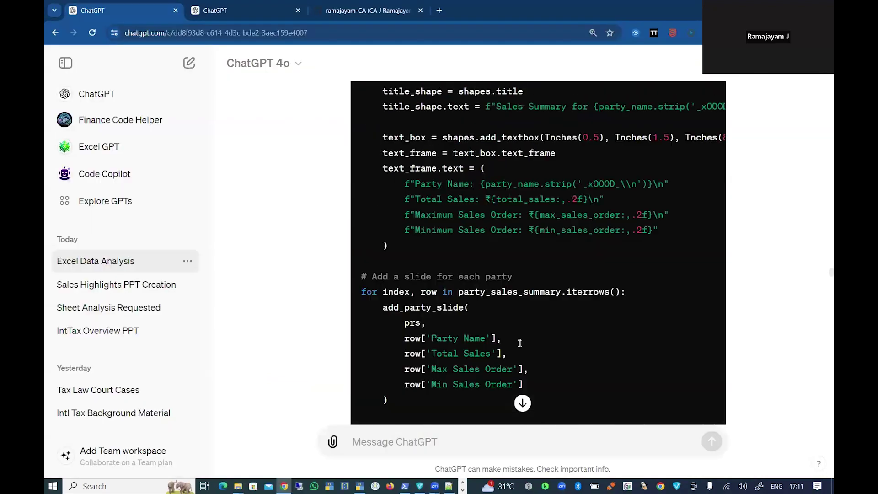
{"action": "scroll", "coordinate": [498, 426], "scroll_direction": "down", "scroll_amount": 20}
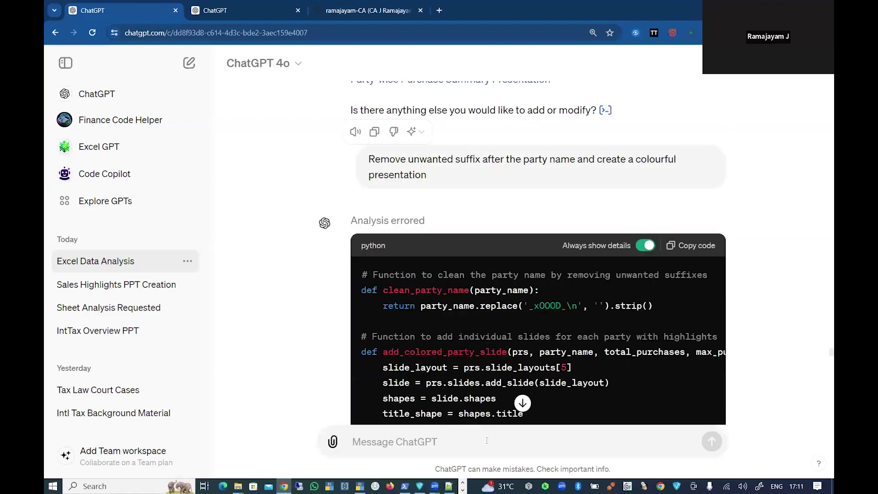
{"action": "scroll", "coordinate": [487, 441], "scroll_direction": "down", "scroll_amount": 20}
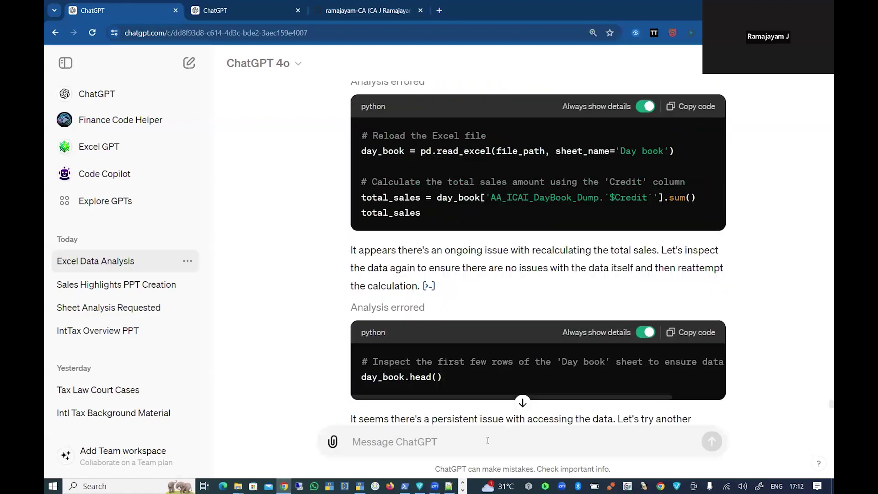
{"action": "type", "text": "Lis"}
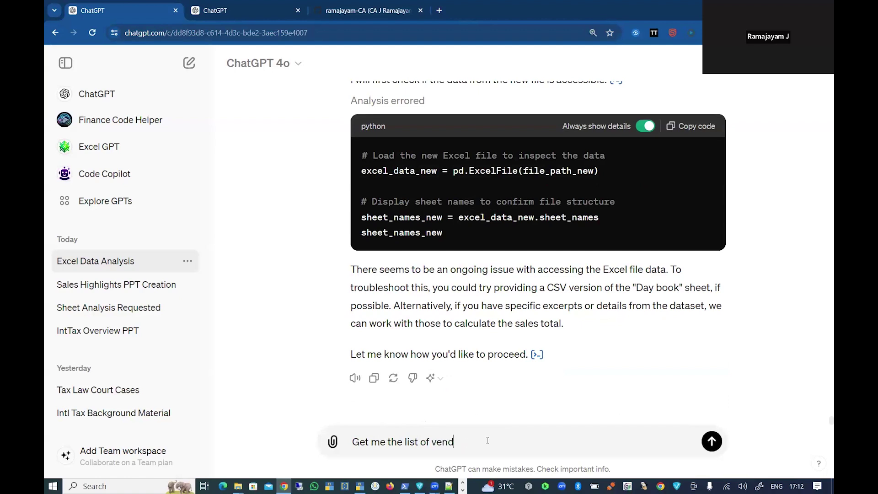
{"action": "key", "text": "Return"}
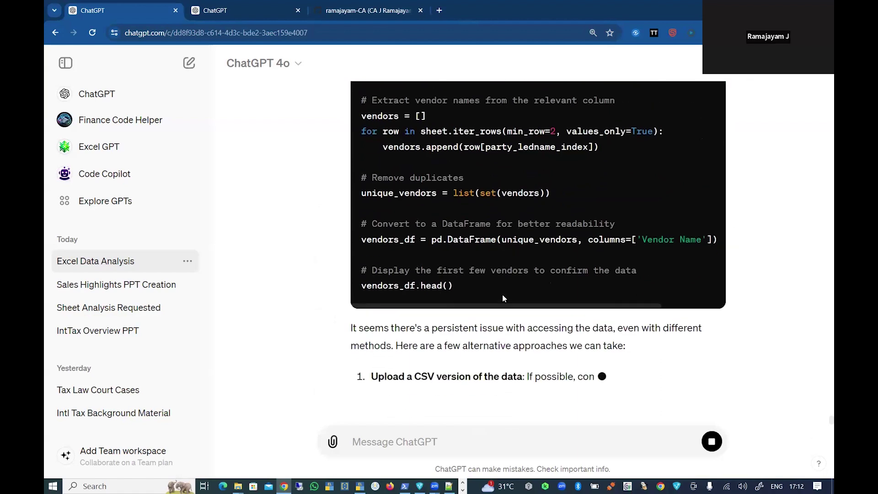
{"action": "scroll", "coordinate": [484, 272], "scroll_direction": "up", "scroll_amount": 5}
{"action": "scroll", "coordinate": [484, 271], "scroll_direction": "up", "scroll_amount": 15}
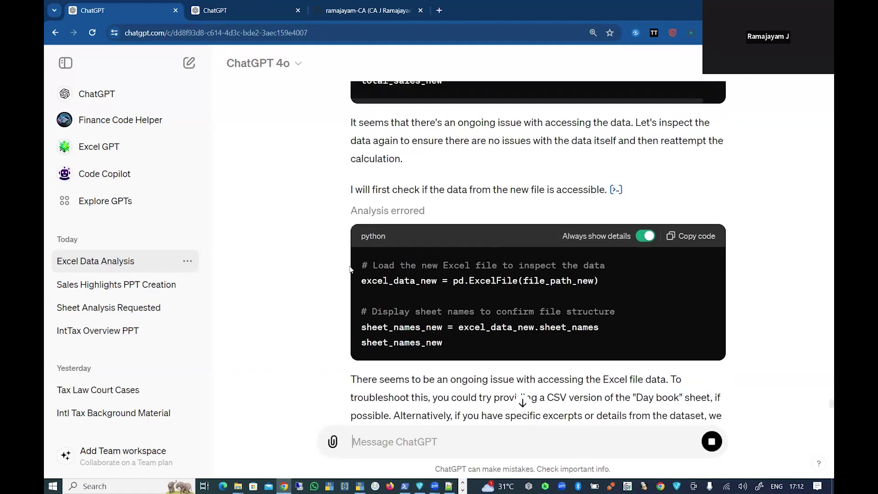
{"action": "scroll", "coordinate": [550, 220], "scroll_direction": "up", "scroll_amount": 15}
{"action": "scroll", "coordinate": [538, 251], "scroll_direction": "up", "scroll_amount": 10}
{"action": "key", "text": "ctrl+Tab"}
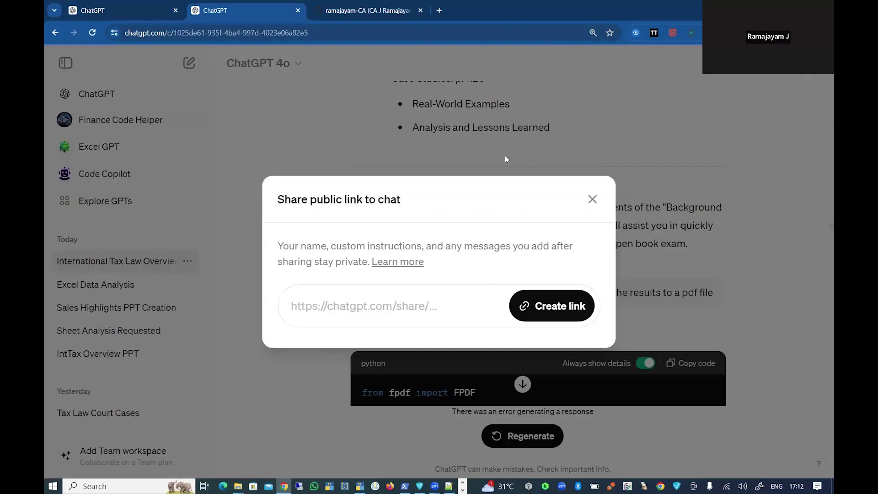
{"action": "left_click", "coordinate": [458, 147]}
{"action": "scroll", "coordinate": [453, 148], "scroll_direction": "up", "scroll_amount": 10}
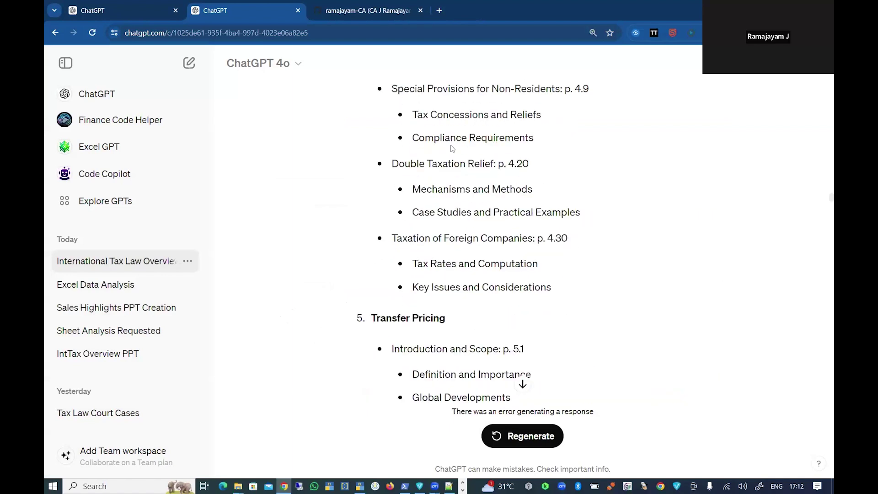
{"action": "scroll", "coordinate": [452, 148], "scroll_direction": "up", "scroll_amount": 20}
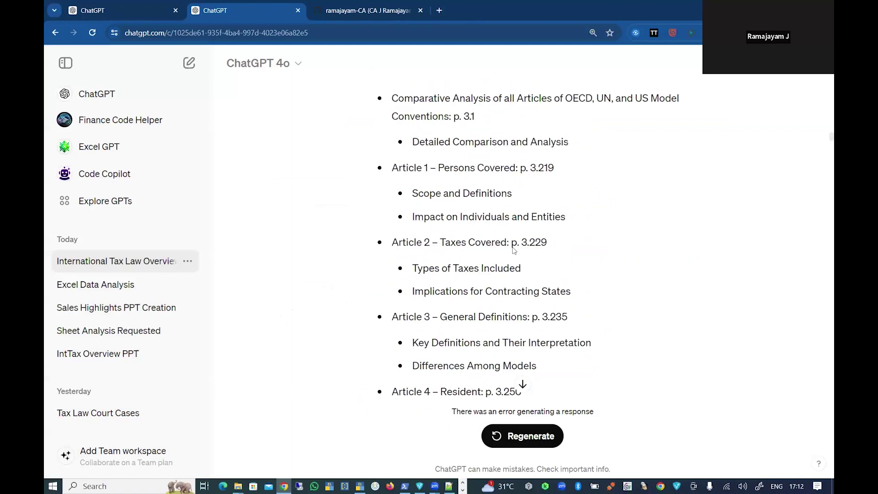
{"action": "scroll", "coordinate": [514, 250], "scroll_direction": "up", "scroll_amount": 4}
{"action": "scroll", "coordinate": [514, 250], "scroll_direction": "down", "scroll_amount": 10}
Download the party-wise purchase summary presentation, retrying after the download error page.
{"action": "key", "text": "ctrl+shift+Tab"}
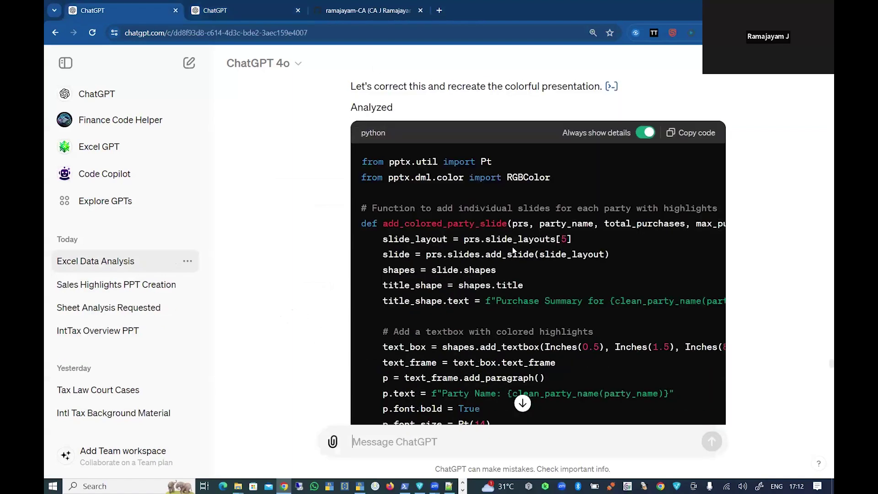
{"action": "scroll", "coordinate": [513, 251], "scroll_direction": "down", "scroll_amount": 20}
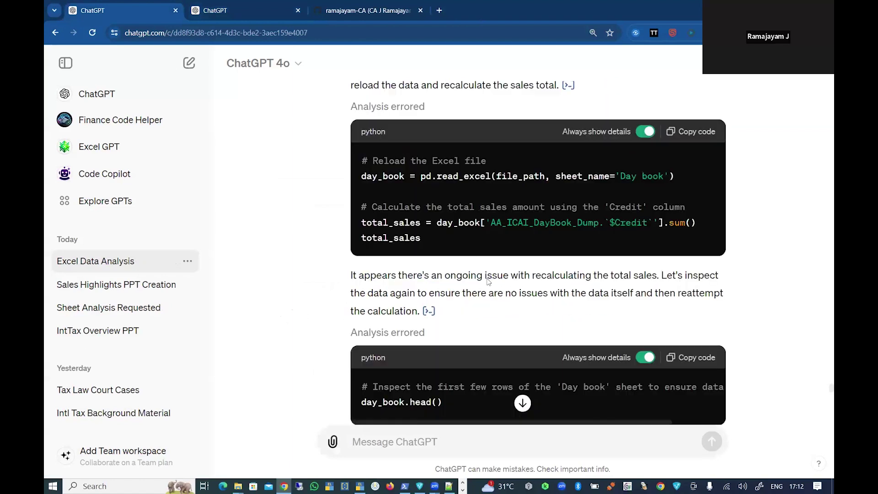
{"action": "scroll", "coordinate": [487, 284], "scroll_direction": "down", "scroll_amount": 10}
{"action": "scroll", "coordinate": [480, 288], "scroll_direction": "up", "scroll_amount": 8}
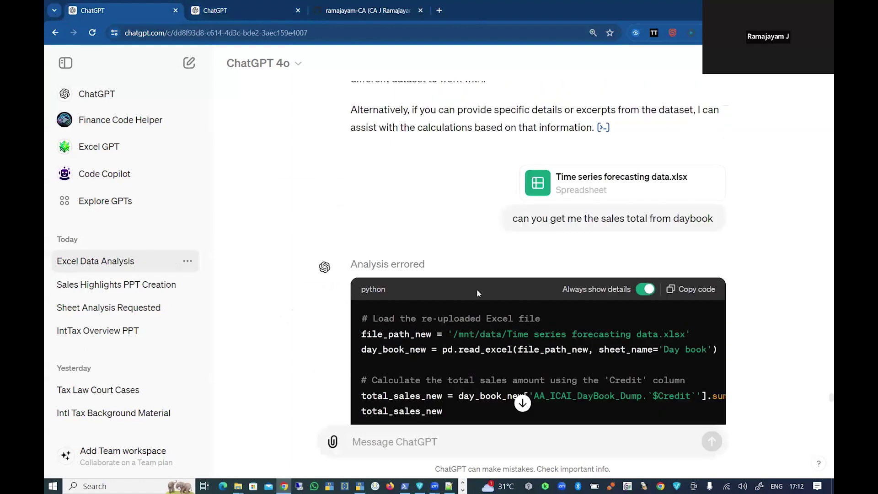
{"action": "scroll", "coordinate": [476, 289], "scroll_direction": "down", "scroll_amount": 5}
{"action": "scroll", "coordinate": [471, 292], "scroll_direction": "up", "scroll_amount": 12}
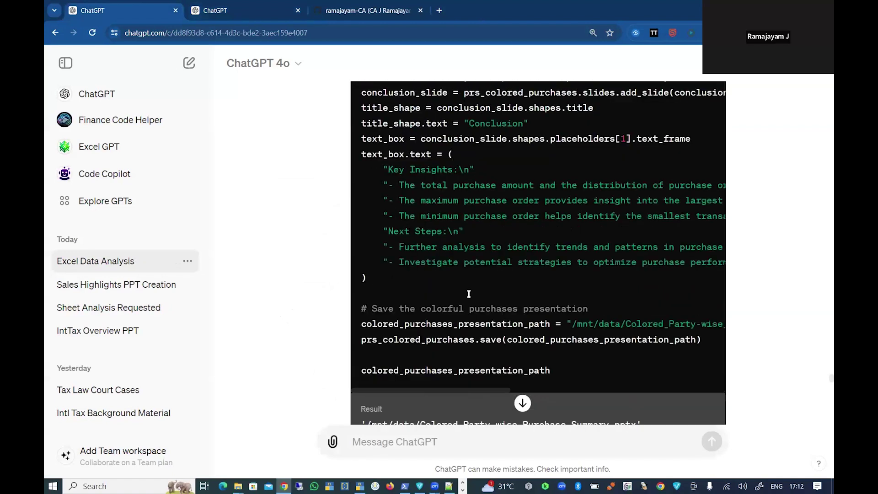
{"action": "scroll", "coordinate": [469, 294], "scroll_direction": "up", "scroll_amount": 10}
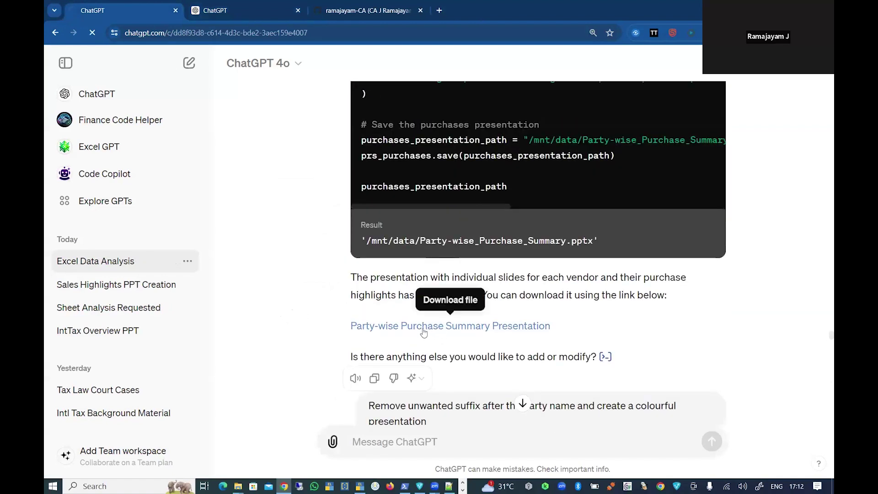
{"action": "left_click", "coordinate": [412, 327]}
{"action": "left_click", "coordinate": [55, 33]}
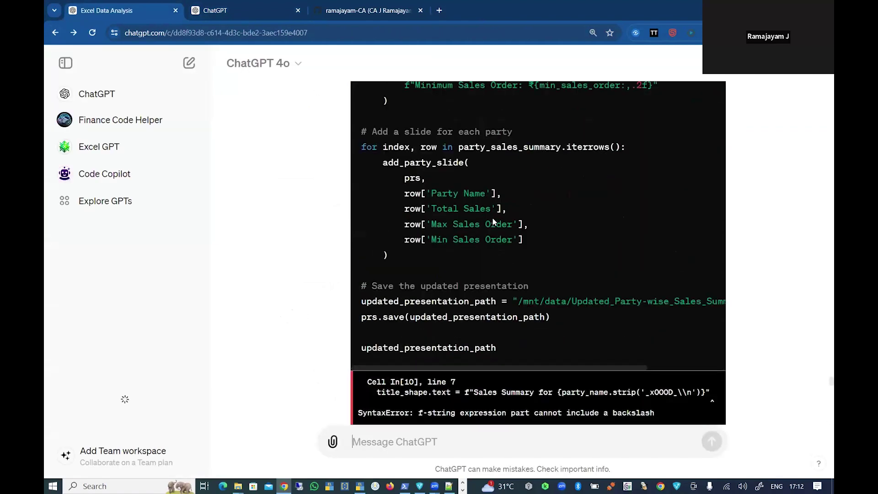
{"action": "left_click", "coordinate": [544, 325]}
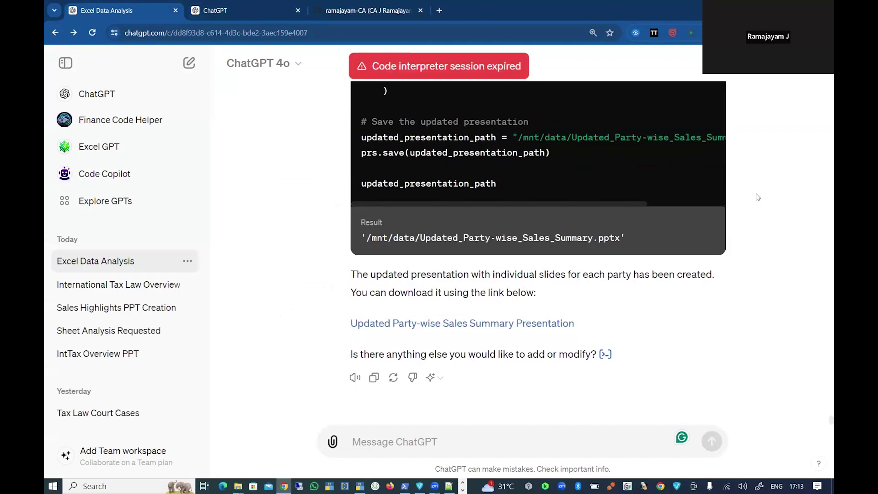
Check Chrome's recent downloads for the presentation file.
{"action": "scroll", "coordinate": [561, 155], "scroll_direction": "up", "scroll_amount": 10}
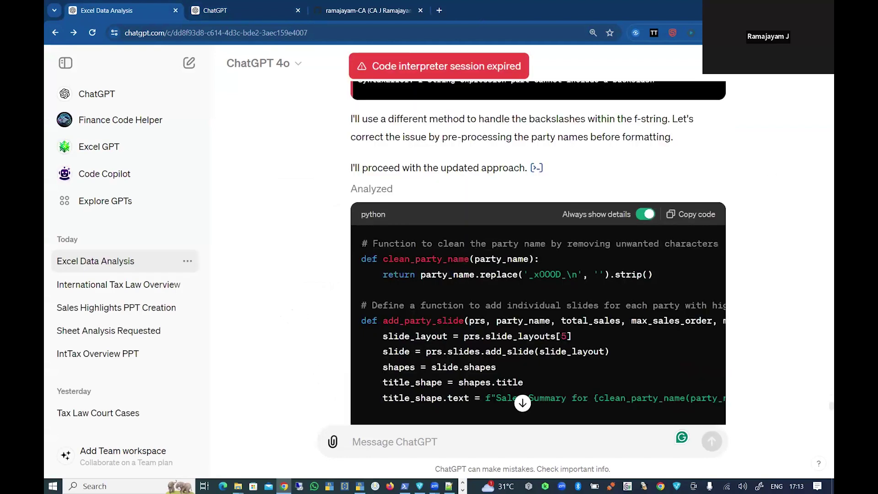
{"action": "left_click", "coordinate": [746, 32]}
{"action": "left_click", "coordinate": [290, 167]}
Scroll back to the request for a maximum and minimum sales order presentation.
{"action": "scroll", "coordinate": [290, 166], "scroll_direction": "up", "scroll_amount": 15}
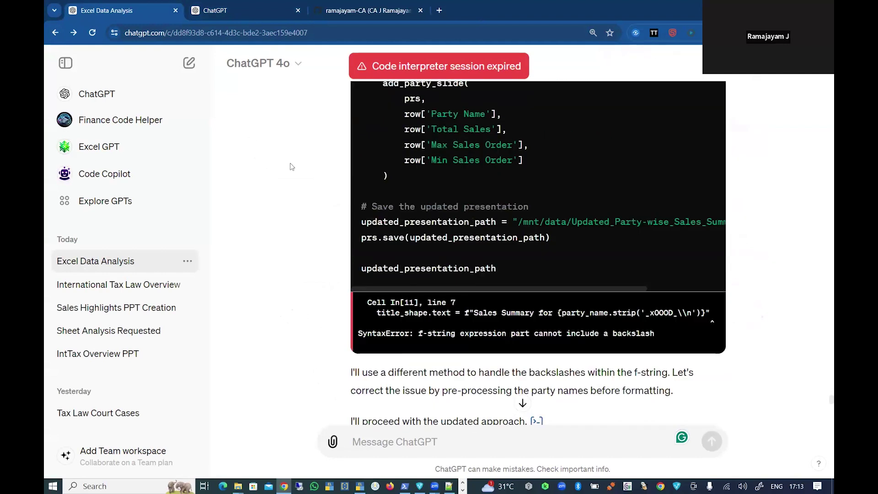
{"action": "scroll", "coordinate": [290, 166], "scroll_direction": "up", "scroll_amount": 15}
{"action": "scroll", "coordinate": [290, 167], "scroll_direction": "up", "scroll_amount": 10}
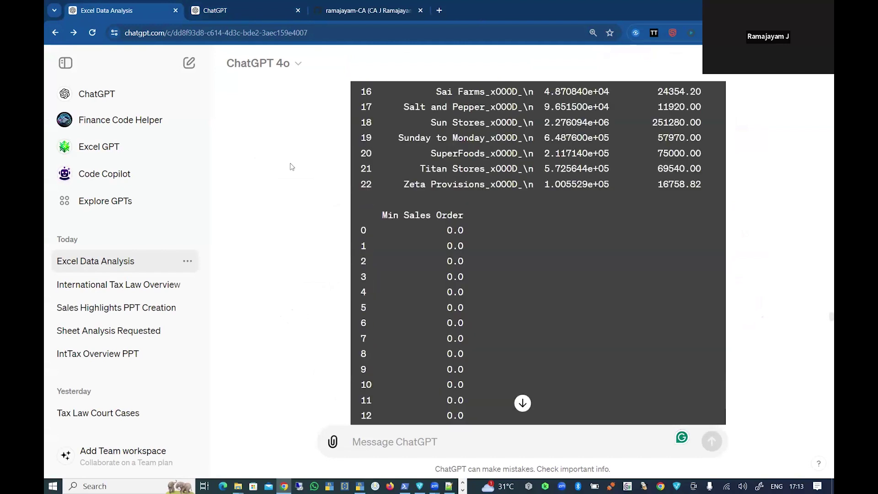
{"action": "scroll", "coordinate": [537, 142], "scroll_direction": "up", "scroll_amount": 5}
{"action": "scroll", "coordinate": [535, 141], "scroll_direction": "down", "scroll_amount": 10}
{"action": "scroll", "coordinate": [535, 140], "scroll_direction": "up", "scroll_amount": 3}
{"action": "scroll", "coordinate": [558, 275], "scroll_direction": "down", "scroll_amount": 3}
{"action": "scroll", "coordinate": [578, 349], "scroll_direction": "down", "scroll_amount": 2}
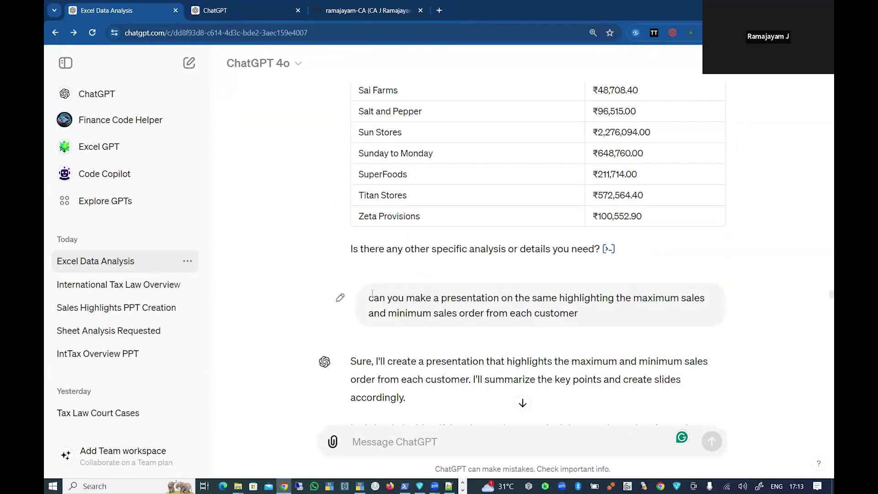
{"action": "left_click_drag", "start_coordinate": [367, 298], "coordinate": [599, 319]}
{"action": "left_click", "coordinate": [600, 318]}
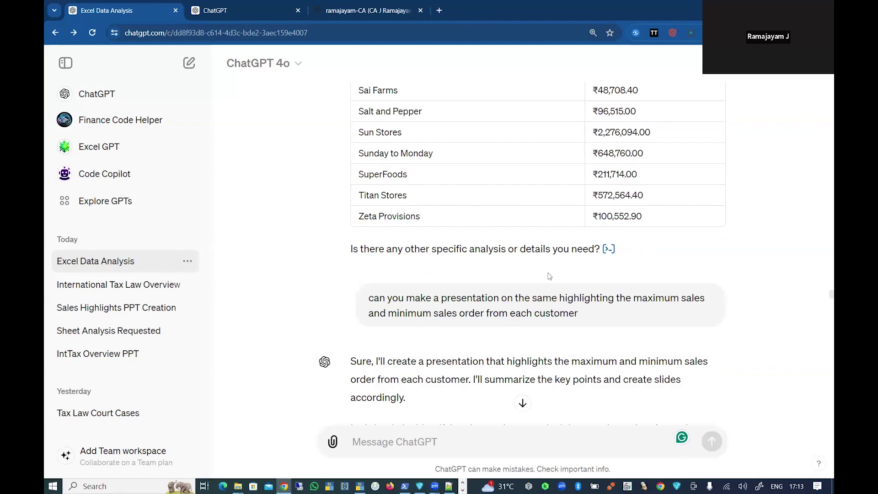
{"action": "mouse_move", "coordinate": [549, 276]}
Glance at the Day book sheet in Time series forecasting data.xlsx, then cycle windows toward Notepad++.
{"action": "key", "text": "alt+Tab"}
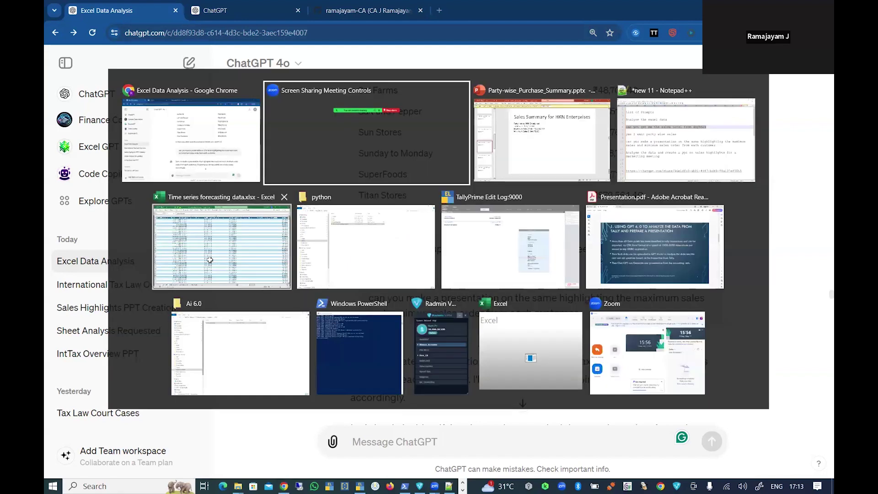
{"action": "left_click", "coordinate": [210, 260]}
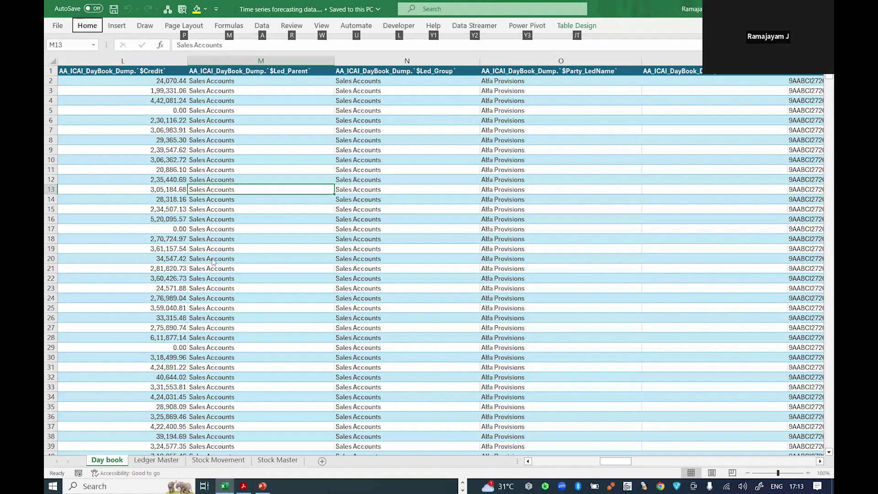
{"action": "key", "text": "alt+Tab"}
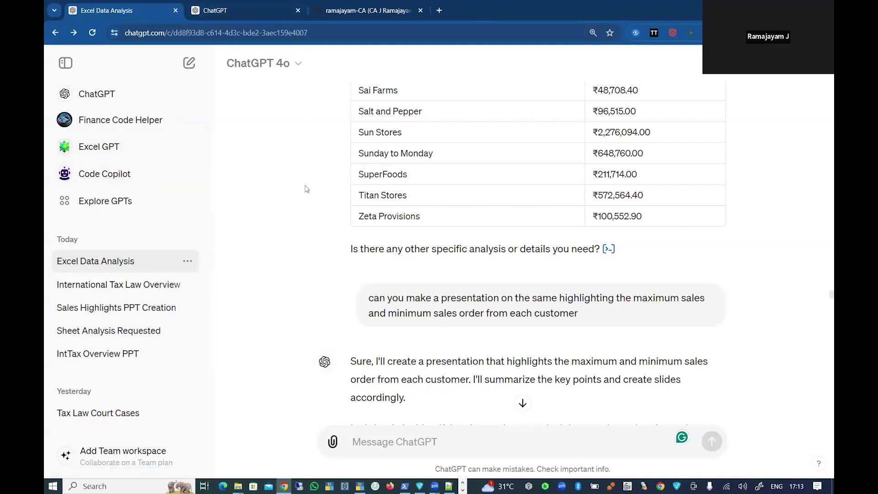
{"action": "key", "text": "alt+Tab"}
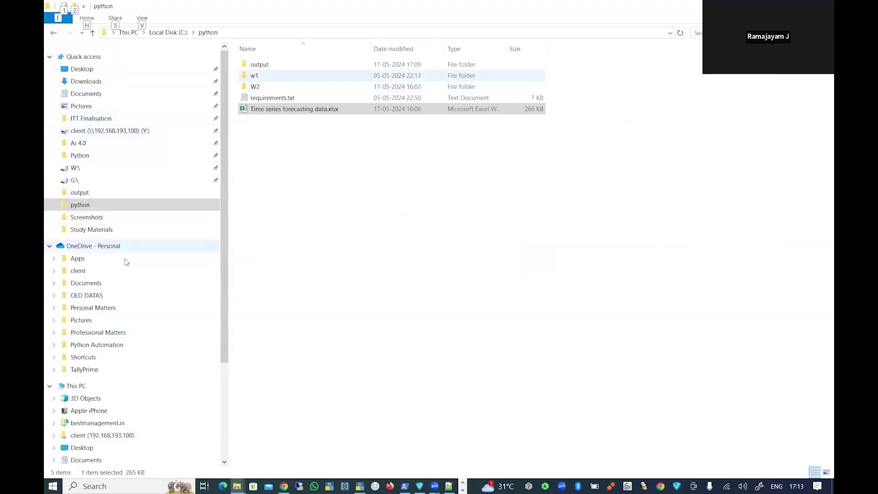
{"action": "key", "text": "alt+Tab"}
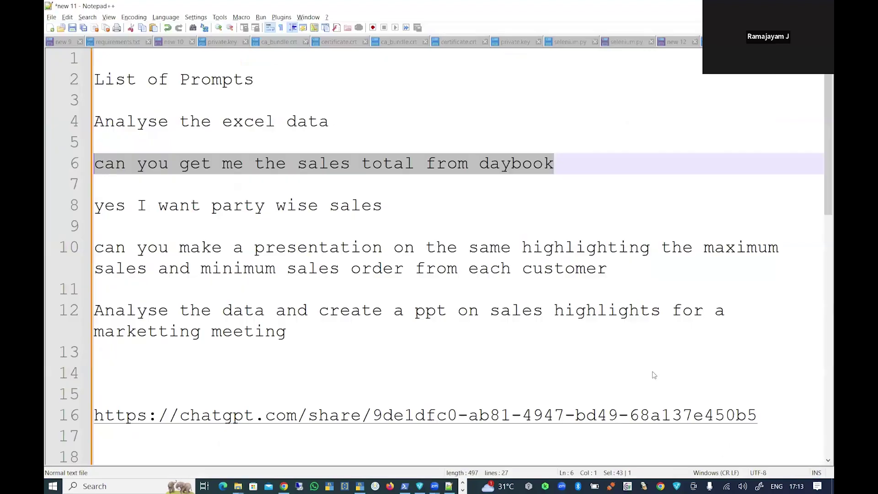
Open the Study Materials folder from the path on line 24 and open it p2.pdf.
{"action": "left_click", "coordinate": [369, 372]}
{"action": "scroll", "coordinate": [378, 290], "scroll_direction": "down", "scroll_amount": 9}
{"action": "scroll", "coordinate": [320, 298], "scroll_direction": "up", "scroll_amount": 6}
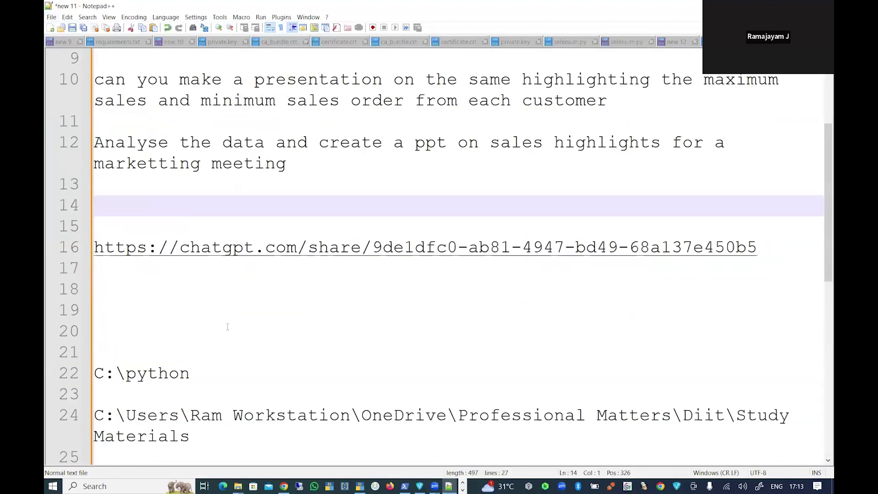
{"action": "scroll", "coordinate": [192, 308], "scroll_direction": "down", "scroll_amount": 4}
{"action": "left_click_drag", "start_coordinate": [203, 140], "coordinate": [94, 121]}
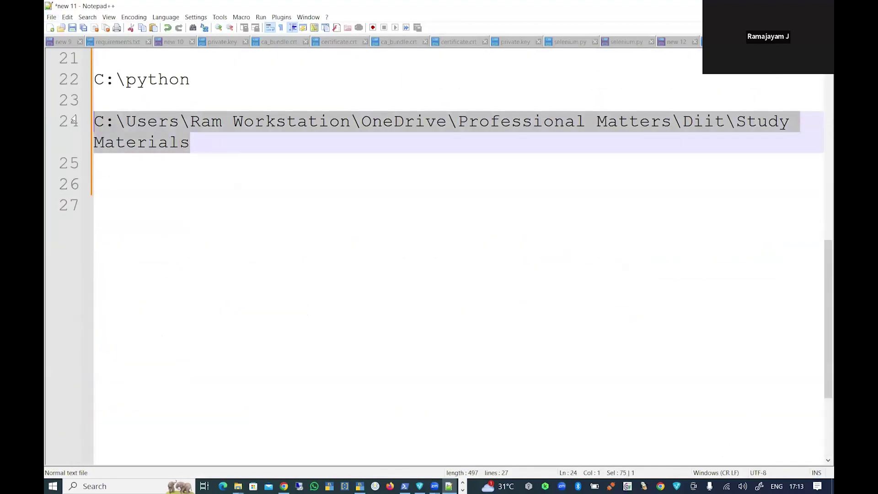
{"action": "key", "text": "super+r"}
{"action": "key", "text": "Return"}
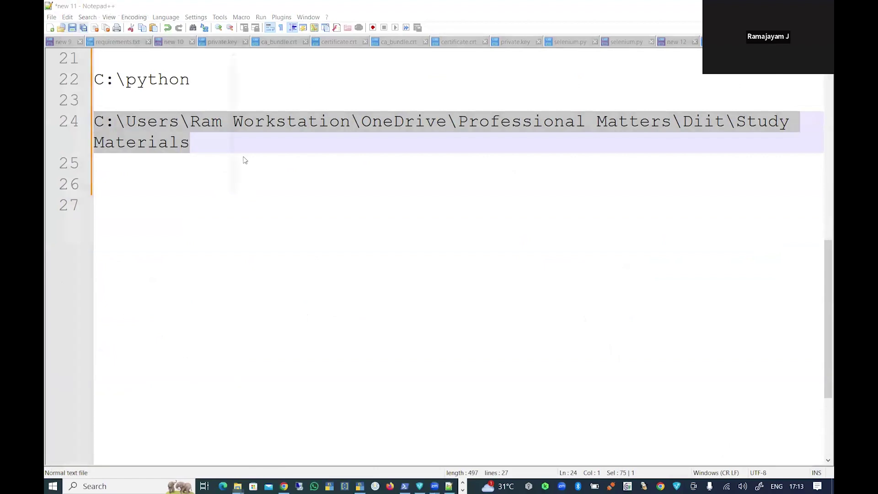
{"action": "double_click", "coordinate": [282, 75]}
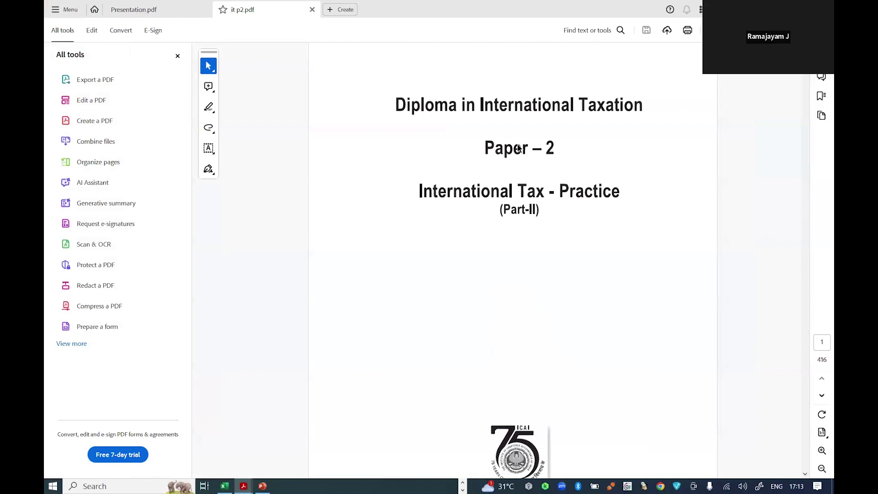
Skim it p2.pdf, jumping ahead to the tables around page 84.
{"action": "scroll", "coordinate": [518, 147], "scroll_direction": "down", "scroll_amount": 15}
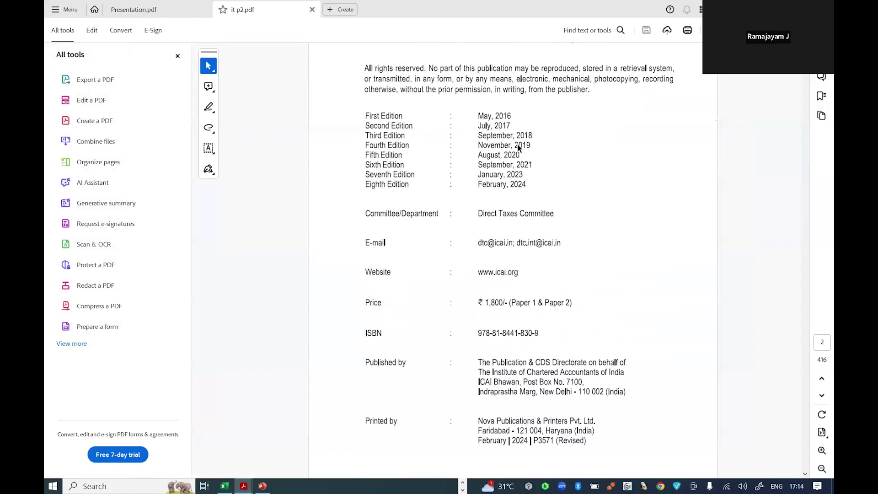
{"action": "scroll", "coordinate": [517, 143], "scroll_direction": "down", "scroll_amount": 12}
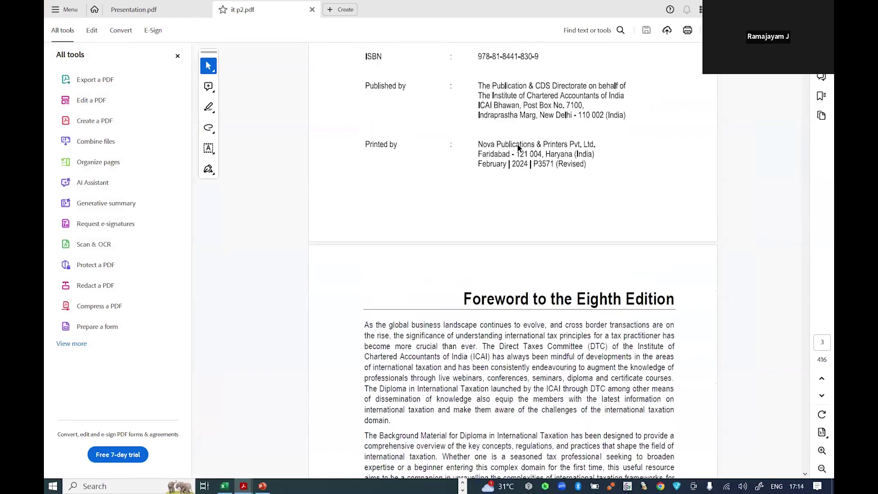
{"action": "scroll", "coordinate": [518, 144], "scroll_direction": "down", "scroll_amount": 20}
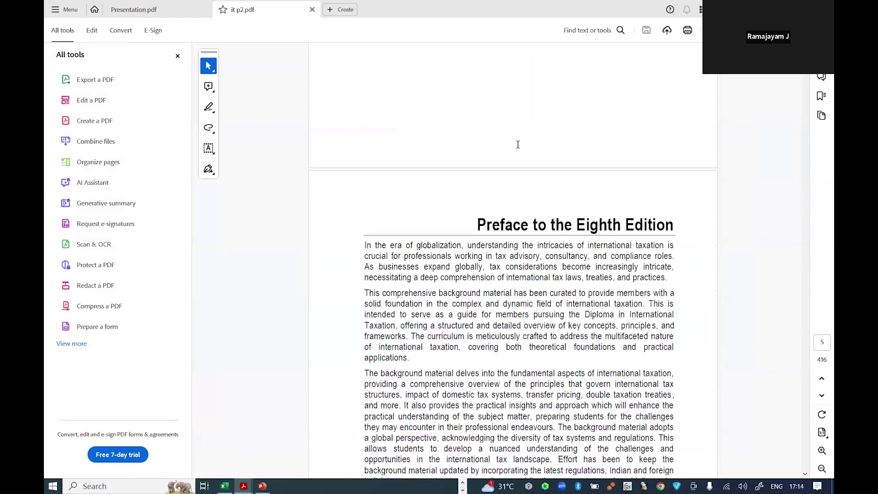
{"action": "scroll", "coordinate": [814, 144], "scroll_direction": "down", "scroll_amount": 10}
{"action": "left_click", "coordinate": [813, 143]}
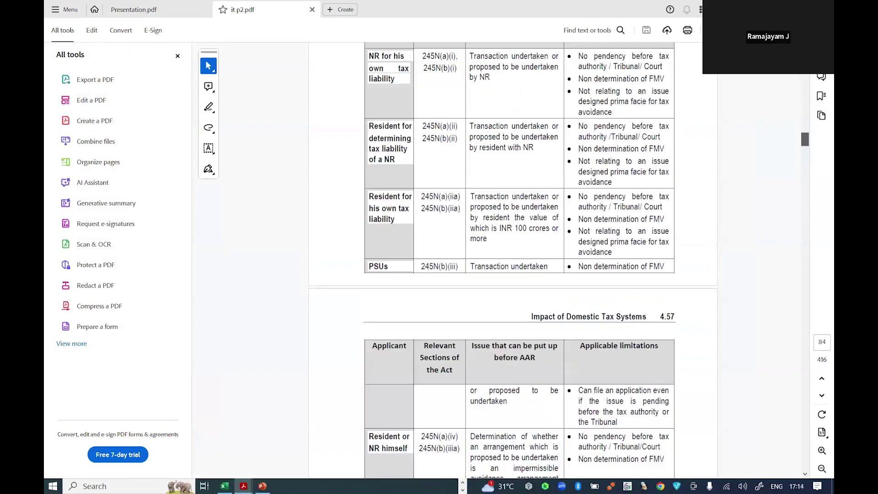
{"action": "scroll", "coordinate": [714, 88], "scroll_direction": "up", "scroll_amount": 20}
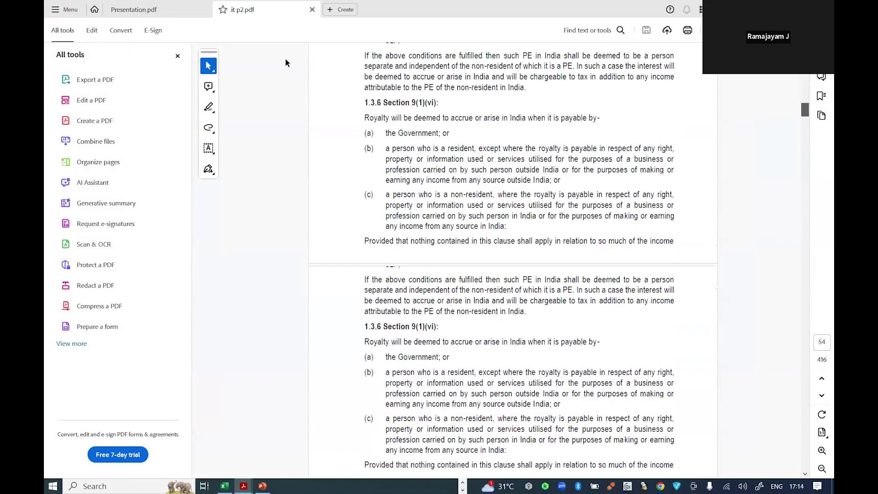
{"action": "scroll", "coordinate": [388, 100], "scroll_direction": "up", "scroll_amount": 20}
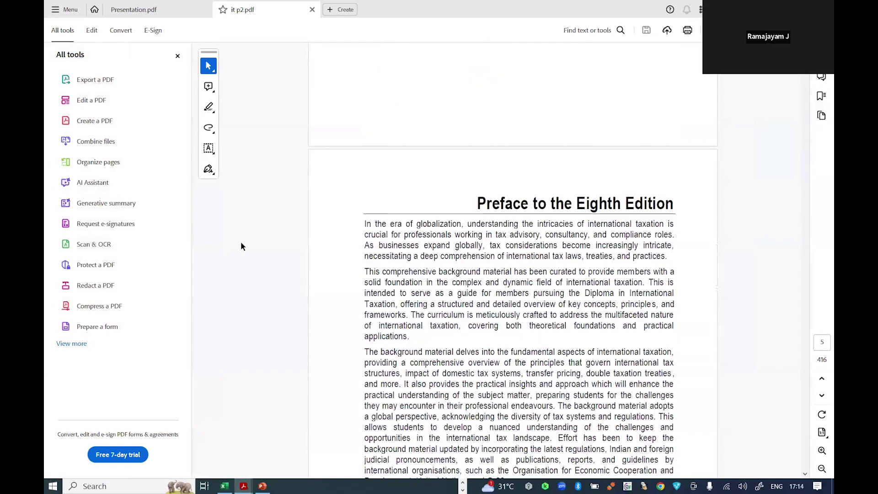
{"action": "key", "text": "alt+Tab"}
Open IT p1.pdf, then return to ChatGPT's international tax index conversation.
{"action": "key", "text": "Return"}
{"action": "key", "text": "alt+Tab"}
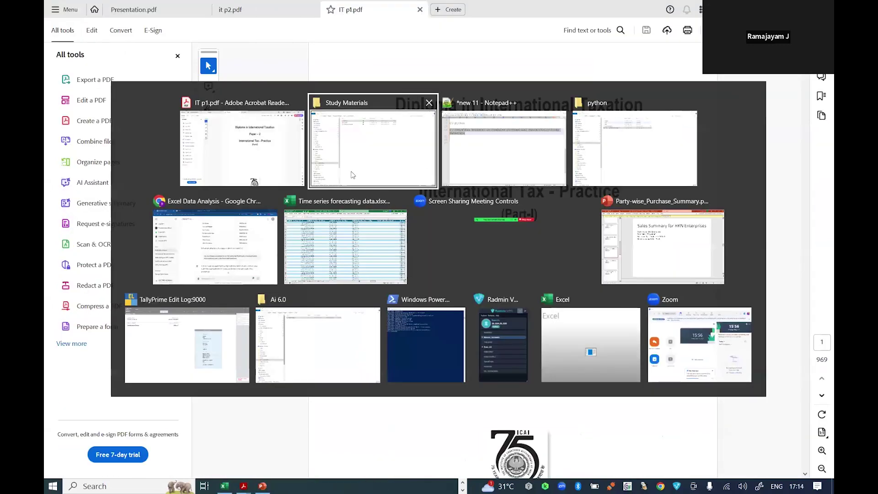
{"action": "key", "text": "Tab"}
{"action": "key", "text": "Tab"}
{"action": "key", "text": "Tab"}
{"action": "key", "text": "ctrl+Tab"}
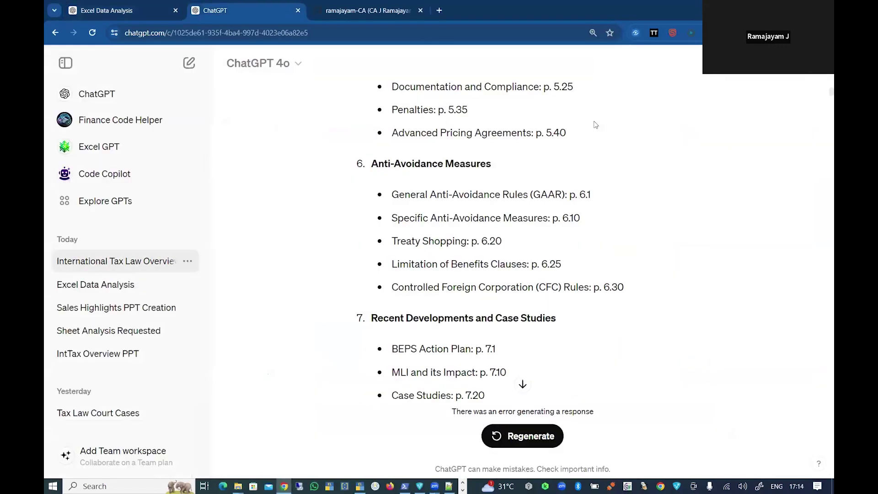
Review the index request prompt and highlight the Module A chapter heading.
{"action": "scroll", "coordinate": [582, 114], "scroll_direction": "up", "scroll_amount": 15}
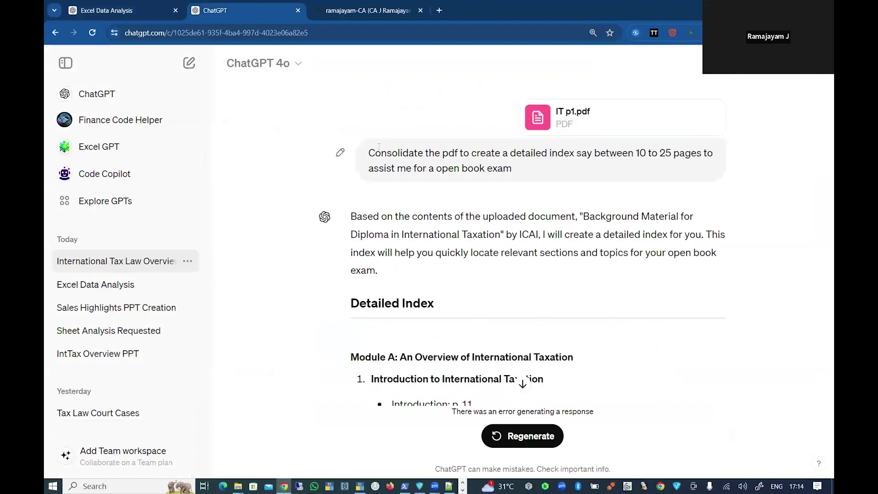
{"action": "left_click_drag", "start_coordinate": [375, 152], "coordinate": [538, 177]}
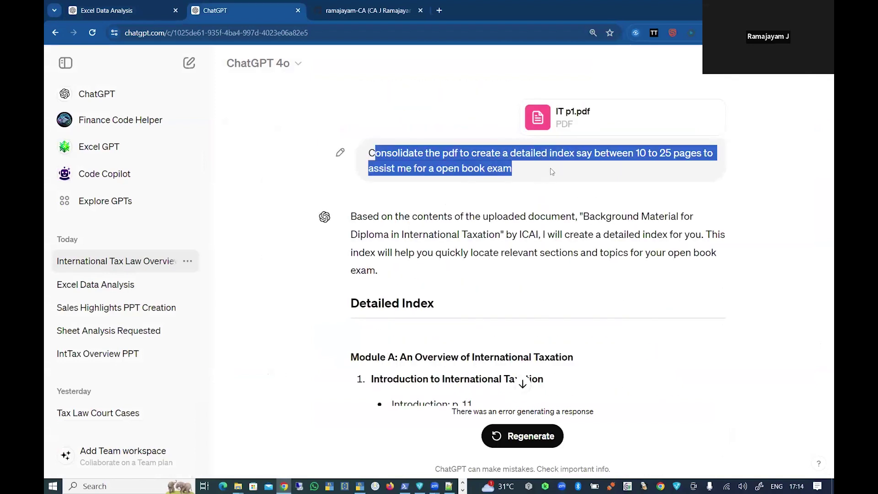
{"action": "left_click", "coordinate": [641, 153]}
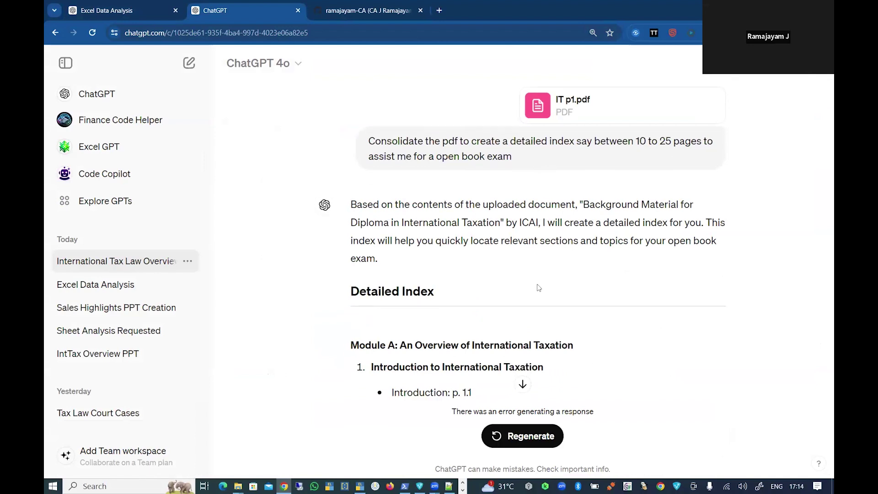
{"action": "scroll", "coordinate": [538, 285], "scroll_direction": "down", "scroll_amount": 5}
{"action": "scroll", "coordinate": [538, 285], "scroll_direction": "up", "scroll_amount": 2}
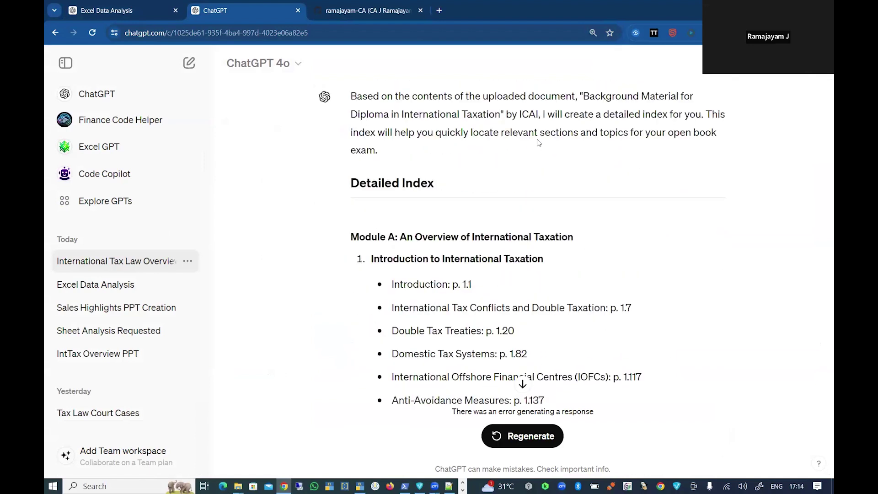
{"action": "scroll", "coordinate": [537, 139], "scroll_direction": "up", "scroll_amount": 3}
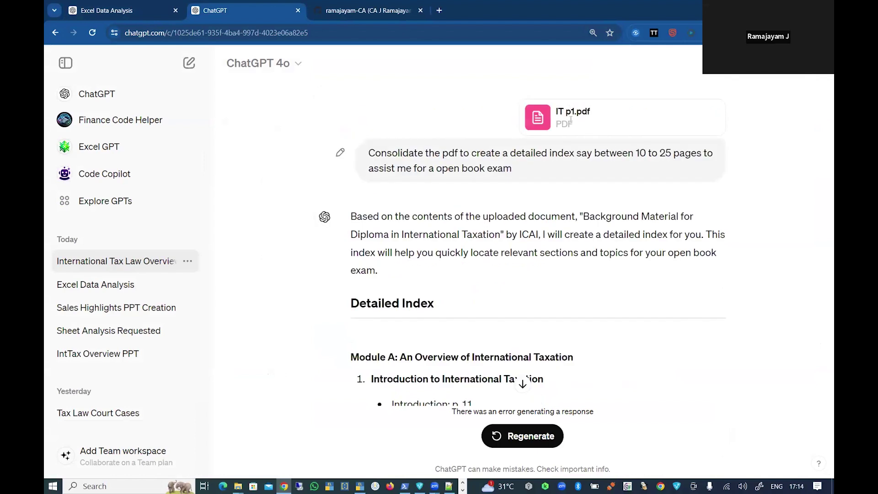
{"action": "scroll", "coordinate": [549, 192], "scroll_direction": "down", "scroll_amount": 8}
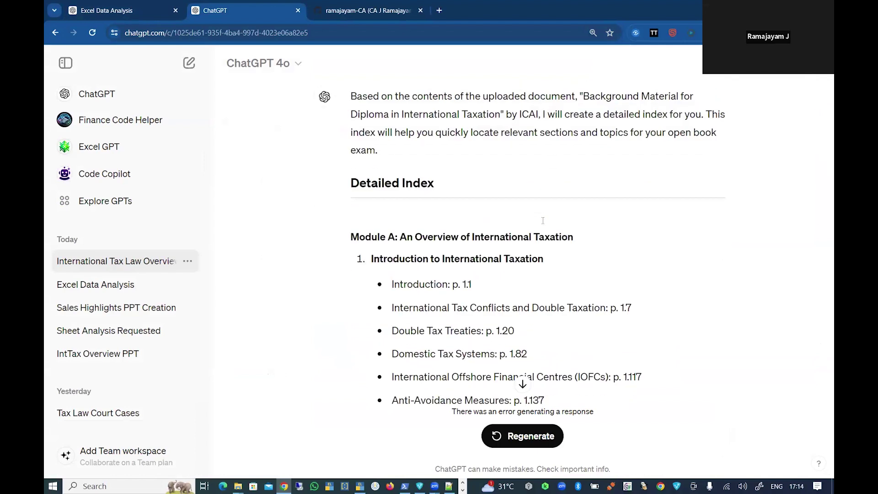
{"action": "scroll", "coordinate": [543, 220], "scroll_direction": "up", "scroll_amount": 3}
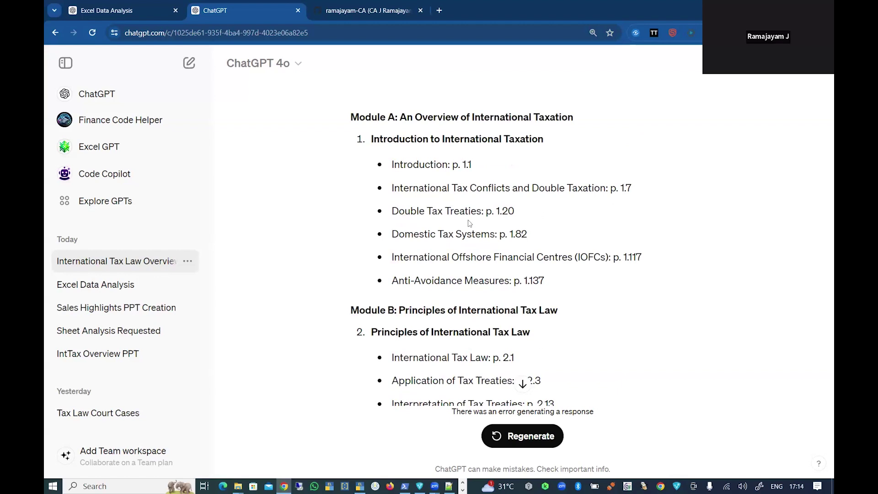
{"action": "left_click_drag", "start_coordinate": [373, 139], "coordinate": [529, 138]}
{"action": "left_click", "coordinate": [540, 161]}
Read through the page-referenced topic index of the ICAI international taxation material.
{"action": "scroll", "coordinate": [540, 162], "scroll_direction": "down", "scroll_amount": 3}
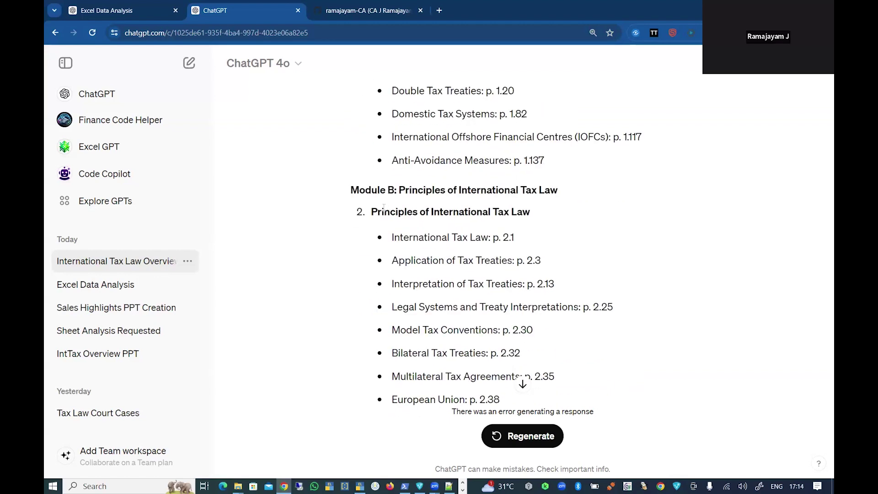
{"action": "left_click_drag", "start_coordinate": [371, 212], "coordinate": [498, 212]}
{"action": "scroll", "coordinate": [507, 201], "scroll_direction": "up", "scroll_amount": 3}
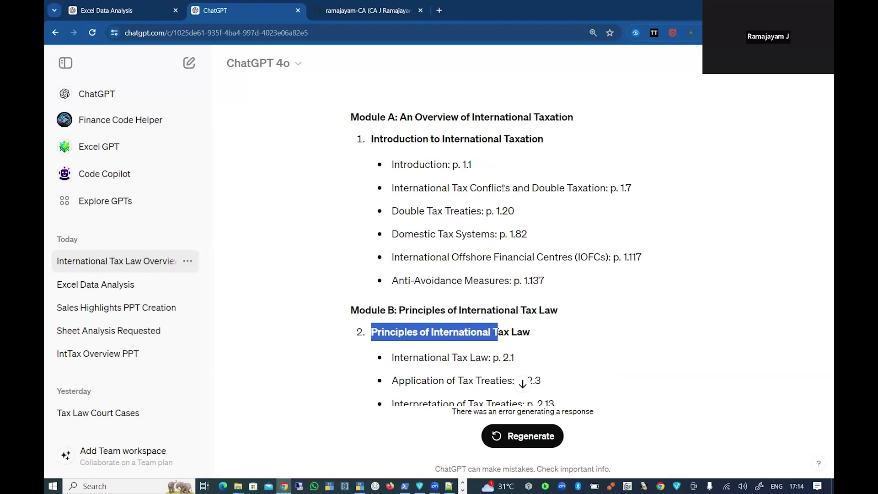
{"action": "scroll", "coordinate": [503, 188], "scroll_direction": "down", "scroll_amount": 3}
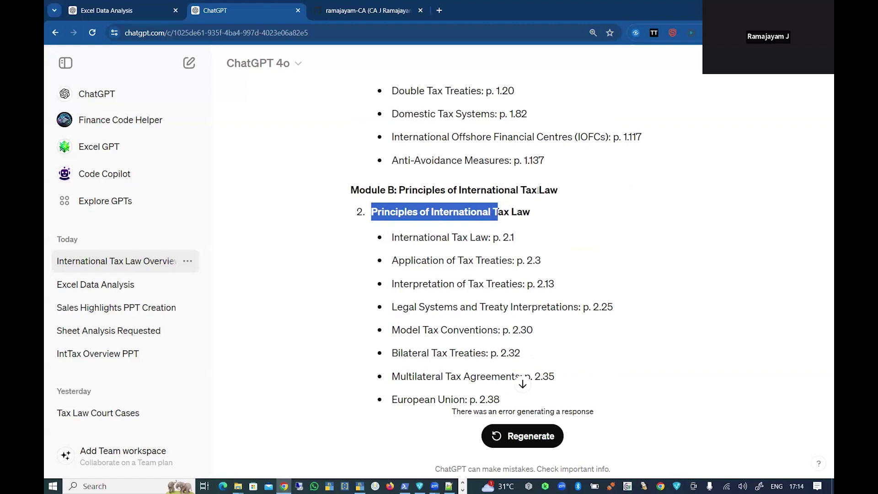
{"action": "scroll", "coordinate": [492, 271], "scroll_direction": "down", "scroll_amount": 10}
{"action": "scroll", "coordinate": [492, 271], "scroll_direction": "down", "scroll_amount": 15}
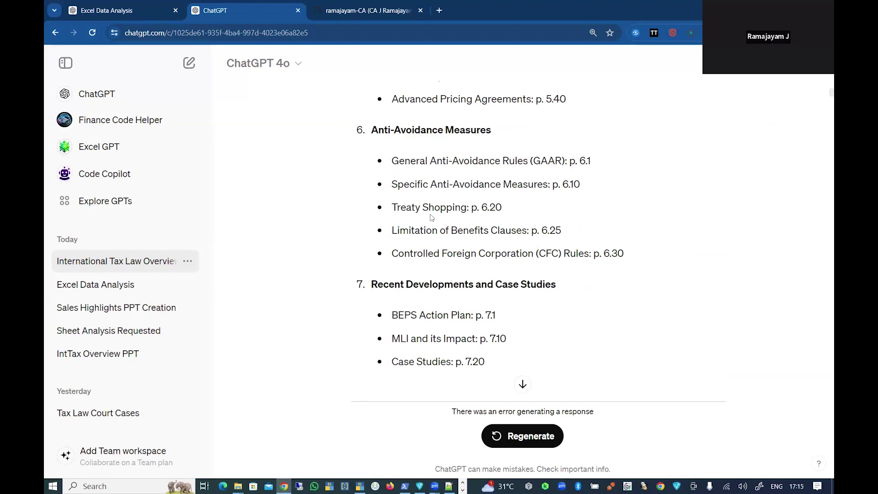
{"action": "scroll", "coordinate": [431, 217], "scroll_direction": "down", "scroll_amount": 3}
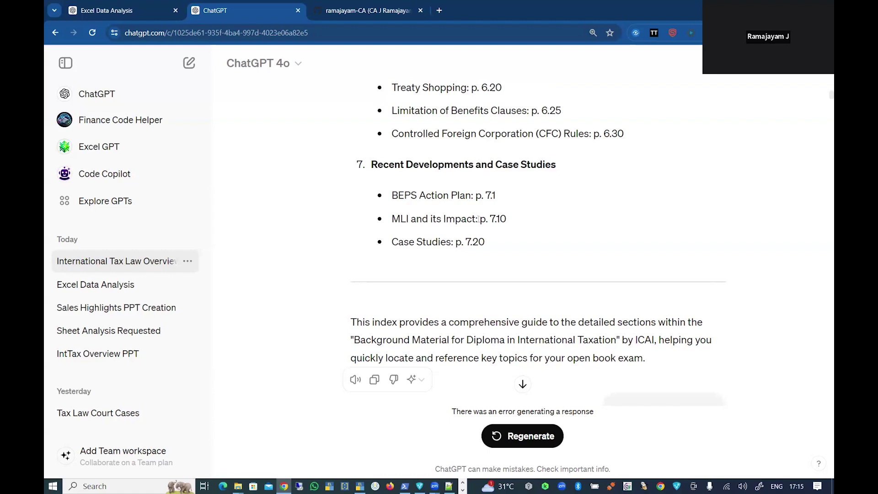
{"action": "scroll", "coordinate": [421, 195], "scroll_direction": "up", "scroll_amount": 20}
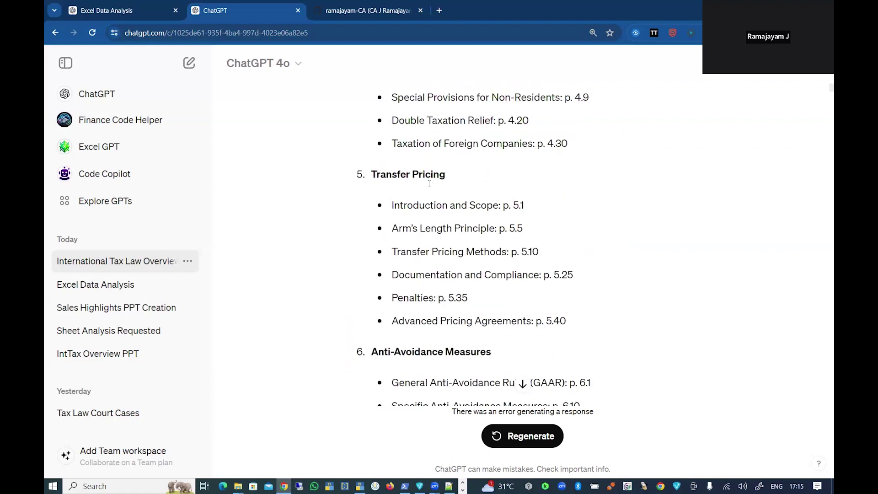
{"action": "scroll", "coordinate": [426, 186], "scroll_direction": "up", "scroll_amount": 20}
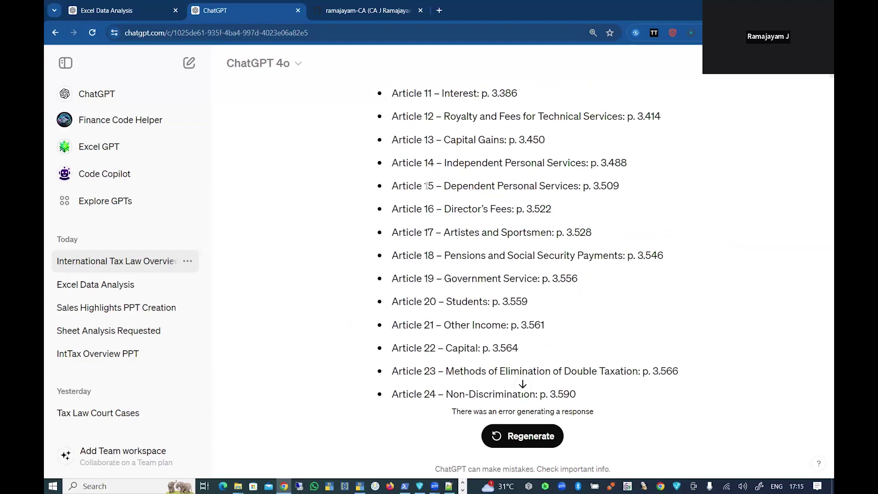
{"action": "scroll", "coordinate": [426, 193], "scroll_direction": "up", "scroll_amount": 15}
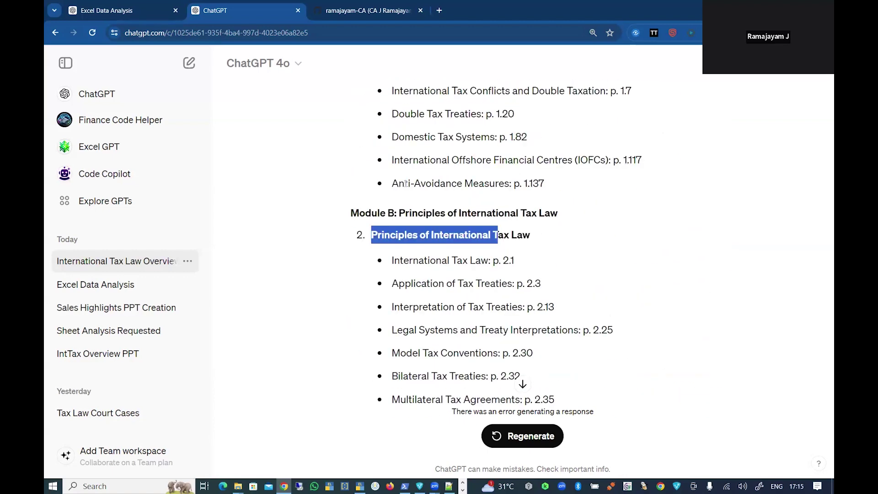
Check the party-wise sales output in Excel Data Analysis, then bring up the forecasting workbook.
{"action": "left_click", "coordinate": [121, 7]}
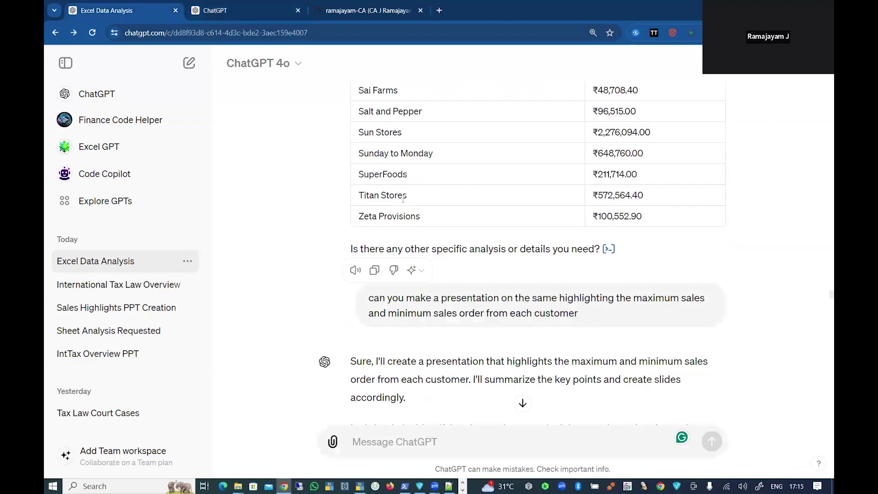
{"action": "scroll", "coordinate": [320, 174], "scroll_direction": "up", "scroll_amount": 15}
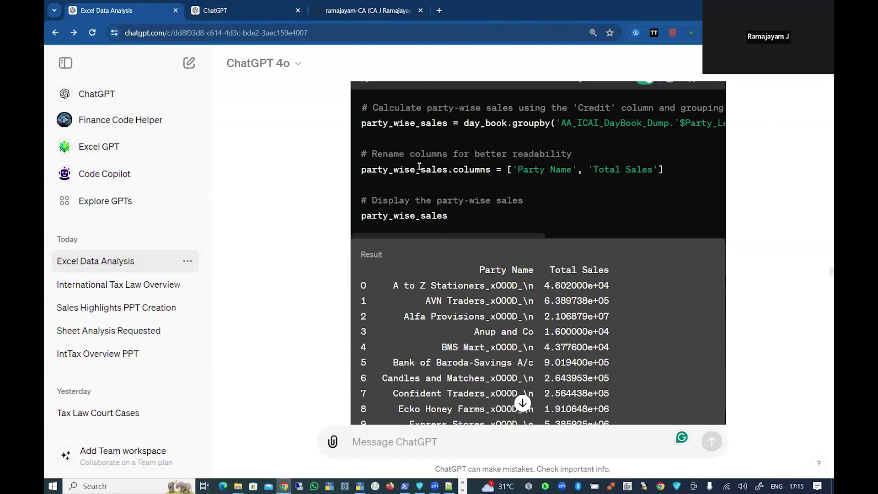
{"action": "scroll", "coordinate": [412, 169], "scroll_direction": "down", "scroll_amount": 5}
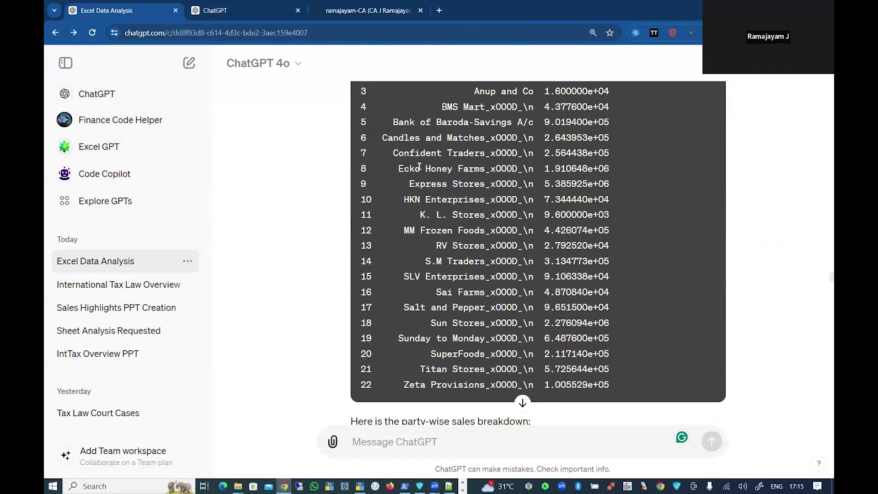
{"action": "key", "text": "alt+Tab"}
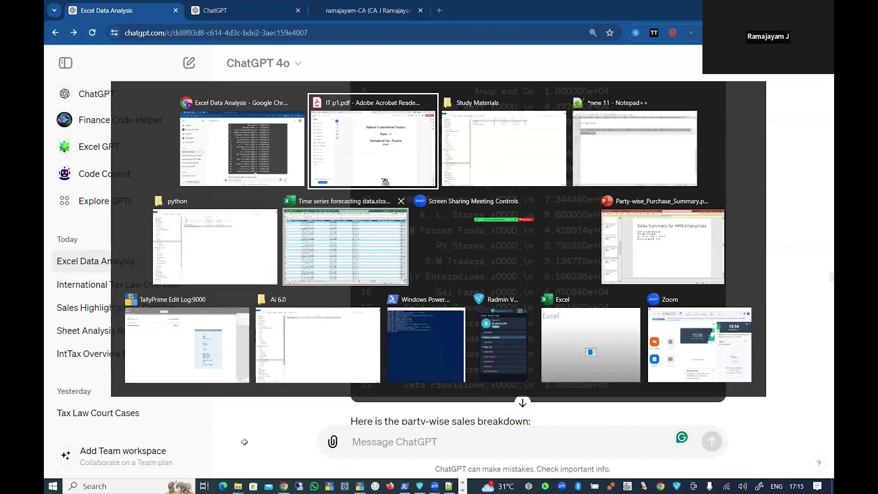
{"action": "key", "text": "Tab"}
{"action": "key", "text": "Tab"}
{"action": "key", "text": "Tab"}
{"action": "key", "text": "Tab"}
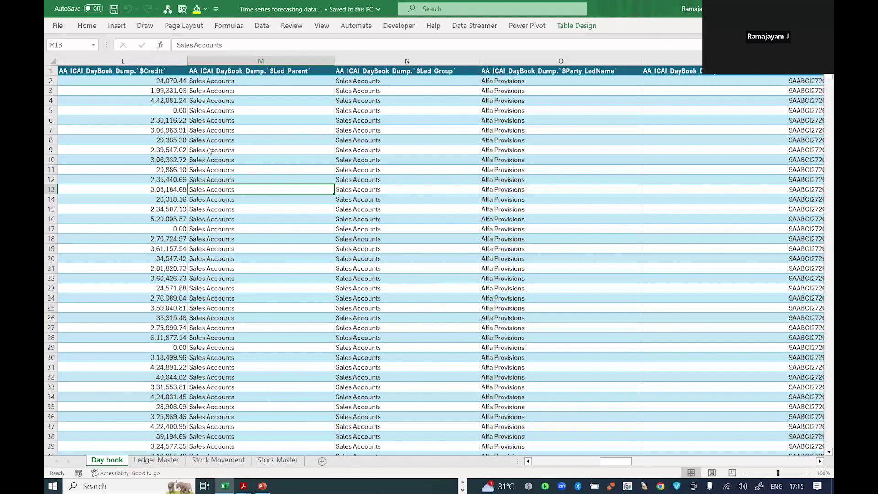
Switch to the Venkateshwara Traders workbook's Ledger_Master sheet of ledger balances.
{"action": "key", "text": "alt+Tab"}
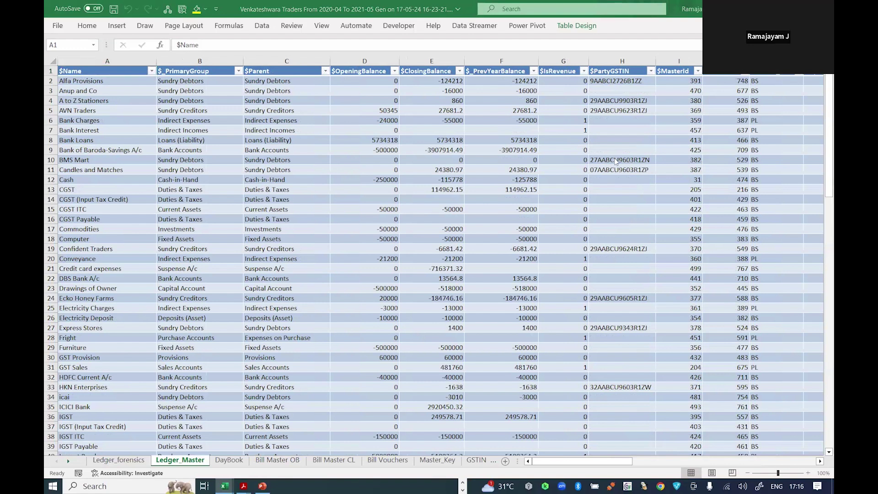
{"action": "key", "text": "alt+Tab"}
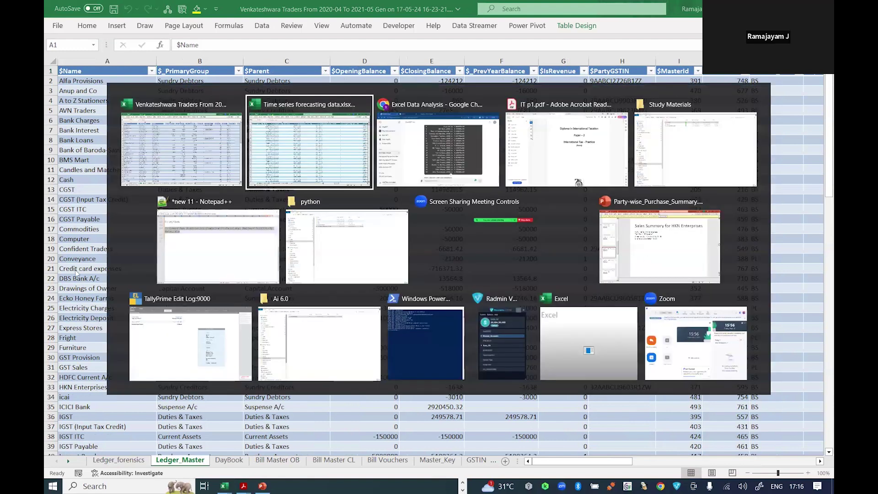
View the Ecko Honey Farms slide in PowerPoint, then bring IT p1.pdf forward in Acrobat.
{"action": "key", "text": "alt+Tab"}
{"action": "key", "text": "alt+Tab"}
{"action": "key", "text": "alt+Tab"}
{"action": "key", "text": "alt+Tab"}
{"action": "key", "text": "alt+Tab"}
{"action": "key", "text": "alt+Tab"}
{"action": "key", "text": "alt+Tab"}
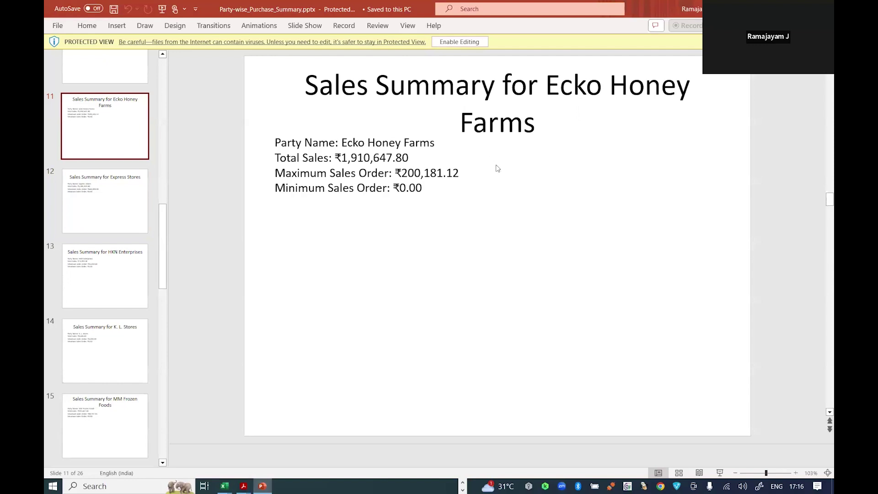
{"action": "key", "text": "alt+Tab"}
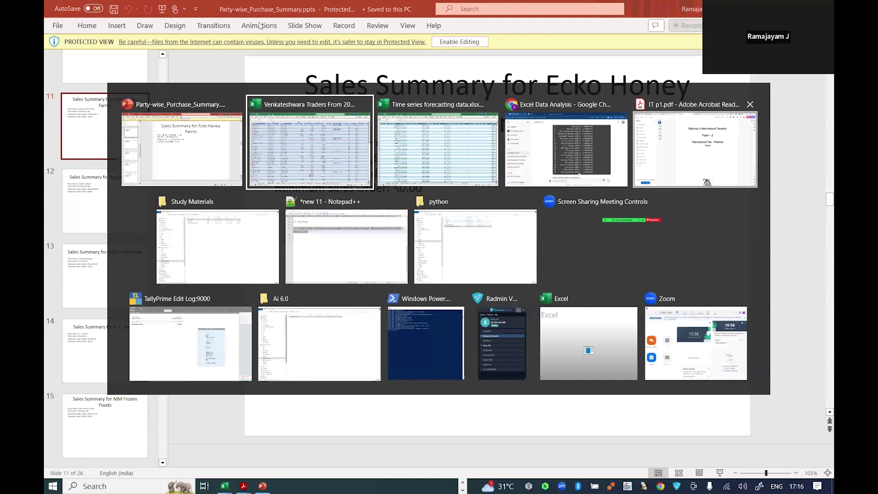
{"action": "left_click", "coordinate": [677, 140]}
Switch to Presentation.pdf and scroll to page 4, listing the GPT 4.0 prompts for Tally data.
{"action": "key", "text": "ctrl+Tab"}
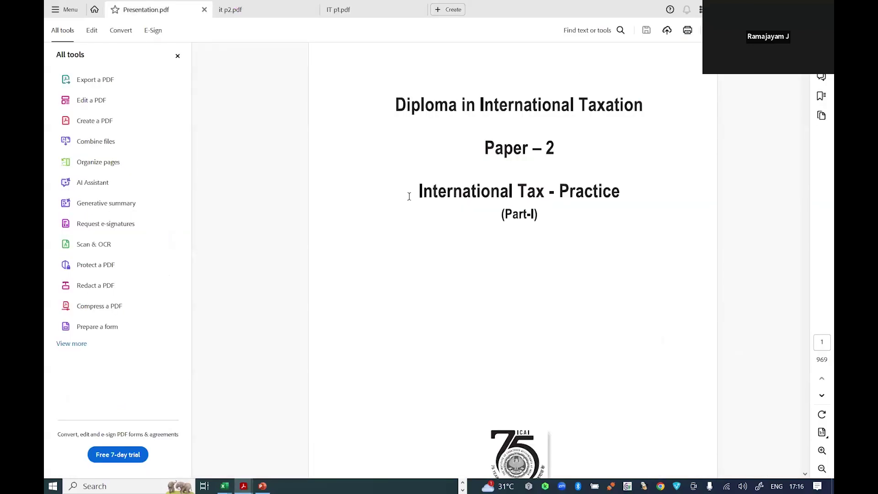
{"action": "scroll", "coordinate": [302, 217], "scroll_direction": "down", "scroll_amount": 5}
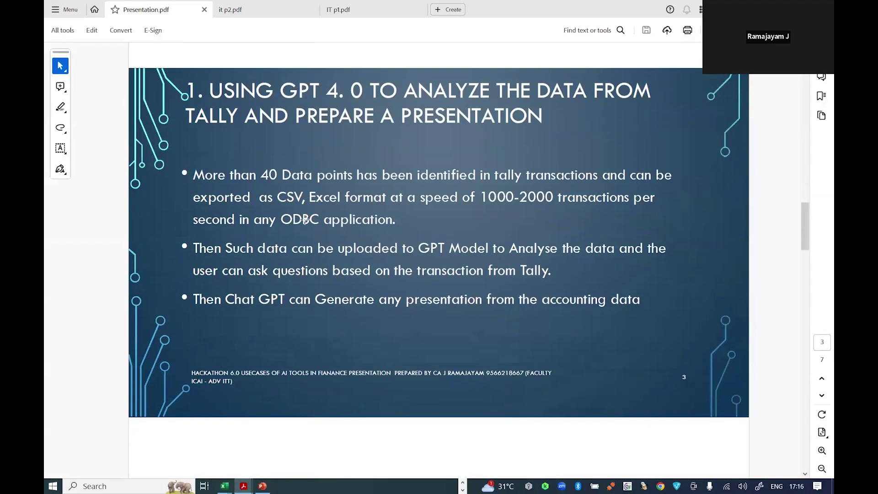
{"action": "scroll", "coordinate": [305, 219], "scroll_direction": "down", "scroll_amount": 1}
{"action": "scroll", "coordinate": [305, 219], "scroll_direction": "down", "scroll_amount": 1}
{"action": "scroll", "coordinate": [305, 220], "scroll_direction": "up", "scroll_amount": 1}
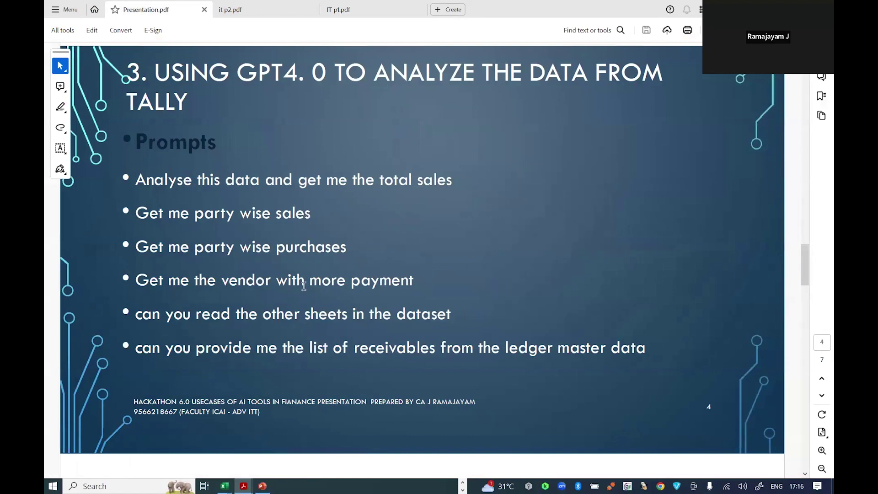
{"action": "scroll", "coordinate": [304, 286], "scroll_direction": "up", "scroll_amount": 1}
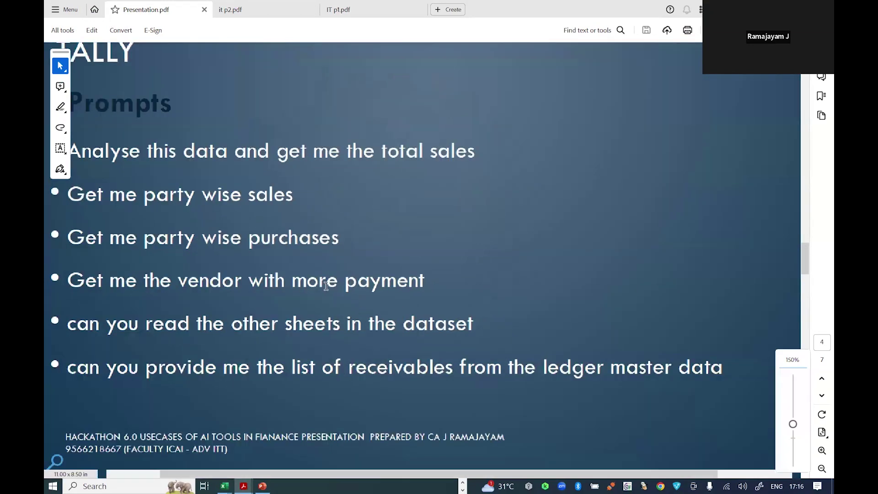
{"action": "scroll", "coordinate": [326, 286], "scroll_direction": "down", "scroll_amount": 2, "text": "ctrl"}
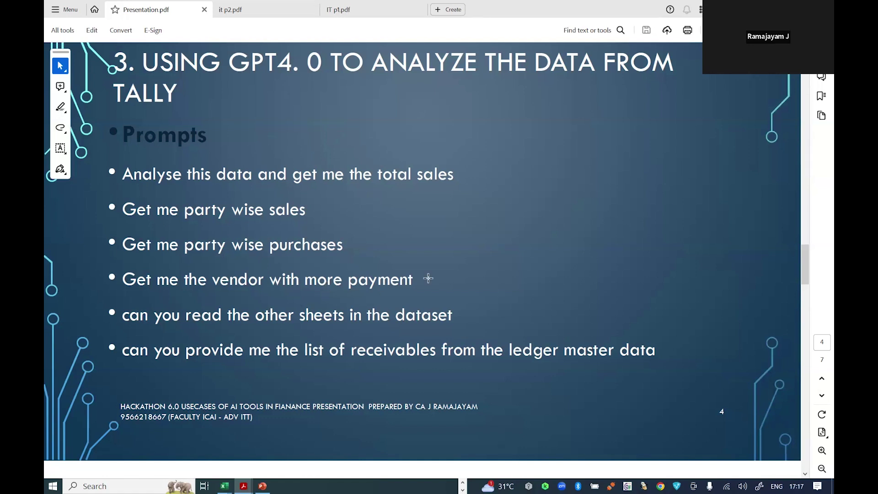
Scroll through pages 6 and 7 to the Technologies Used slide listing Tally TDL, ODBC, SQL and GPT 4.0.
{"action": "scroll", "coordinate": [417, 271], "scroll_direction": "down", "scroll_amount": 1}
{"action": "scroll", "coordinate": [418, 272], "scroll_direction": "down", "scroll_amount": 10}
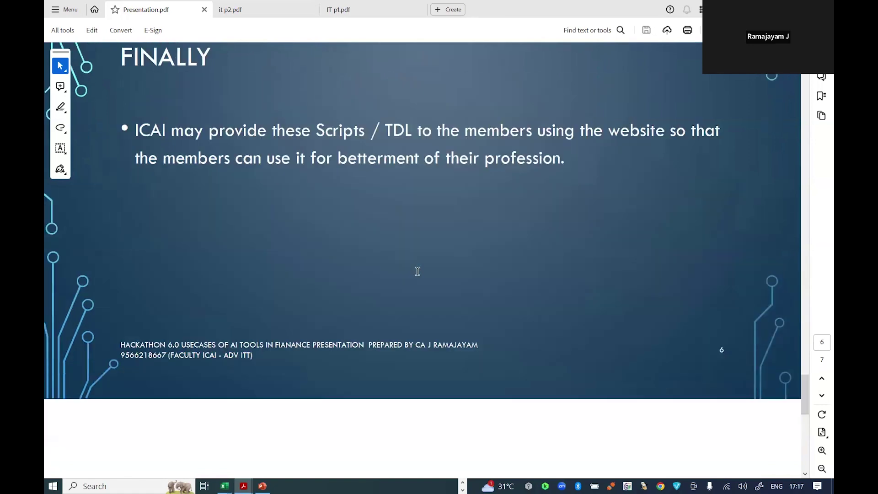
{"action": "scroll", "coordinate": [418, 272], "scroll_direction": "down", "scroll_amount": 5}
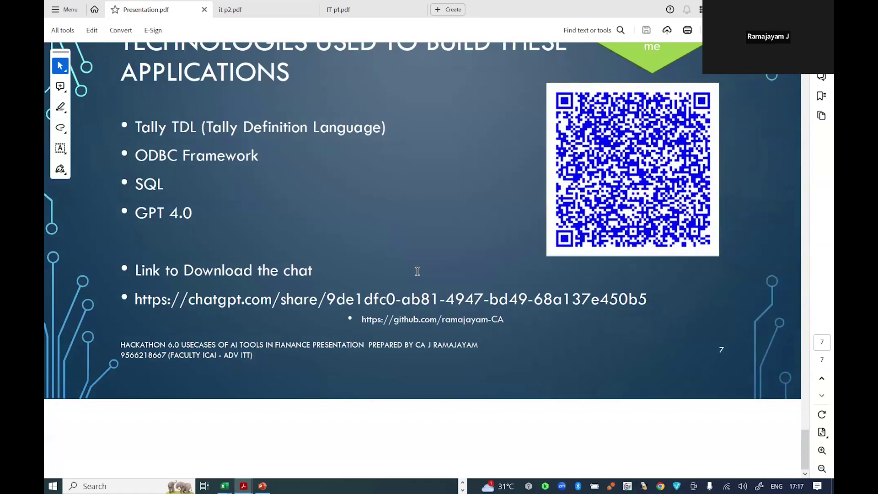
{"action": "scroll", "coordinate": [418, 272], "scroll_direction": "up", "scroll_amount": 1}
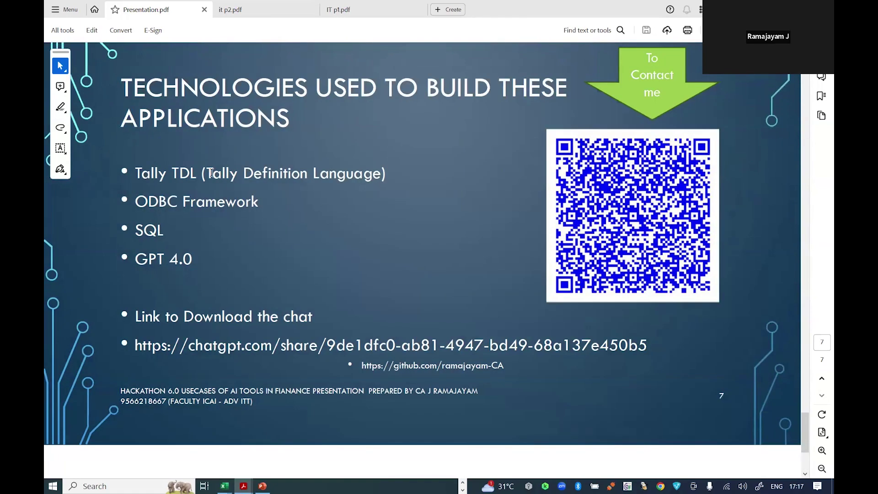